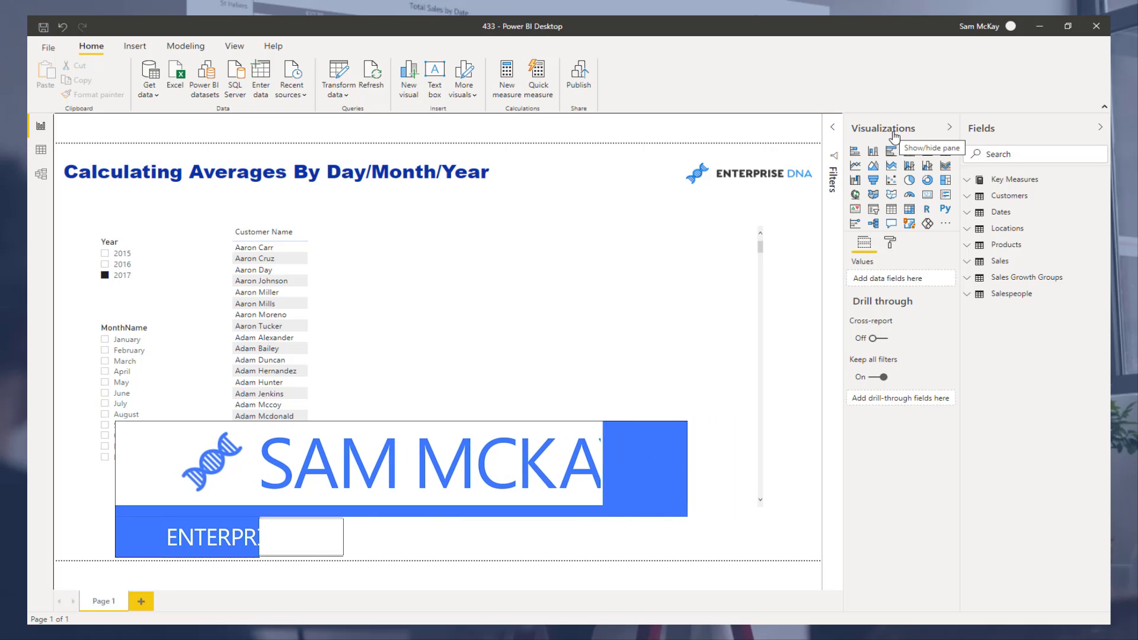
Add Total Sales to the Customer Name table, converting it to a stacked bar chart that fills the middle of the page.
click(968, 180)
drag(1023, 244, 356, 299)
click(855, 150)
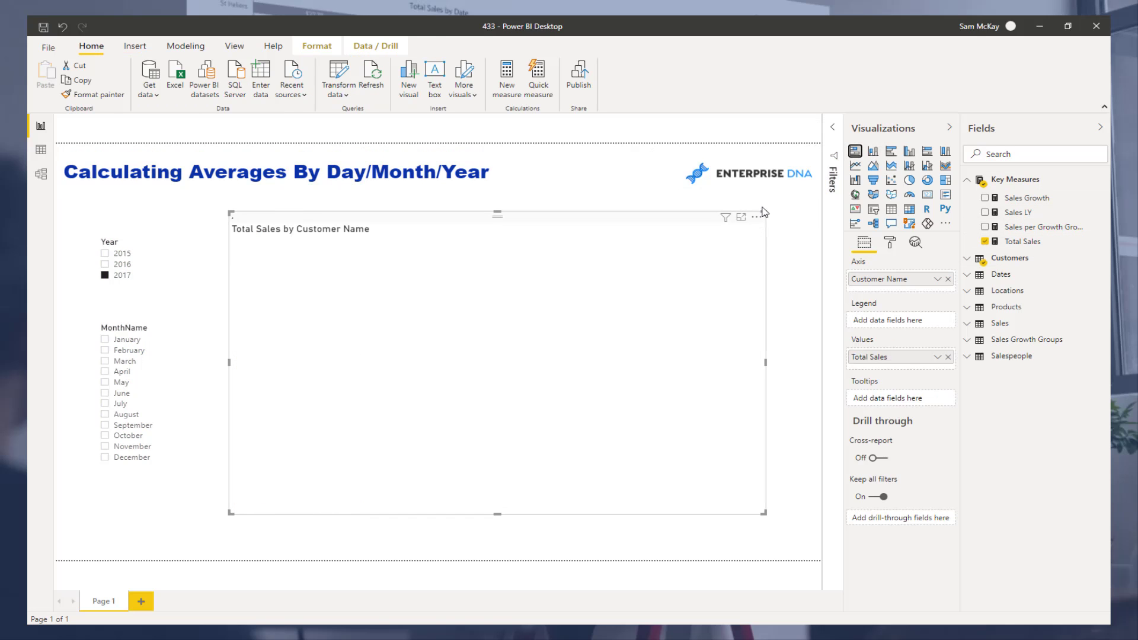
drag(764, 211, 472, 212)
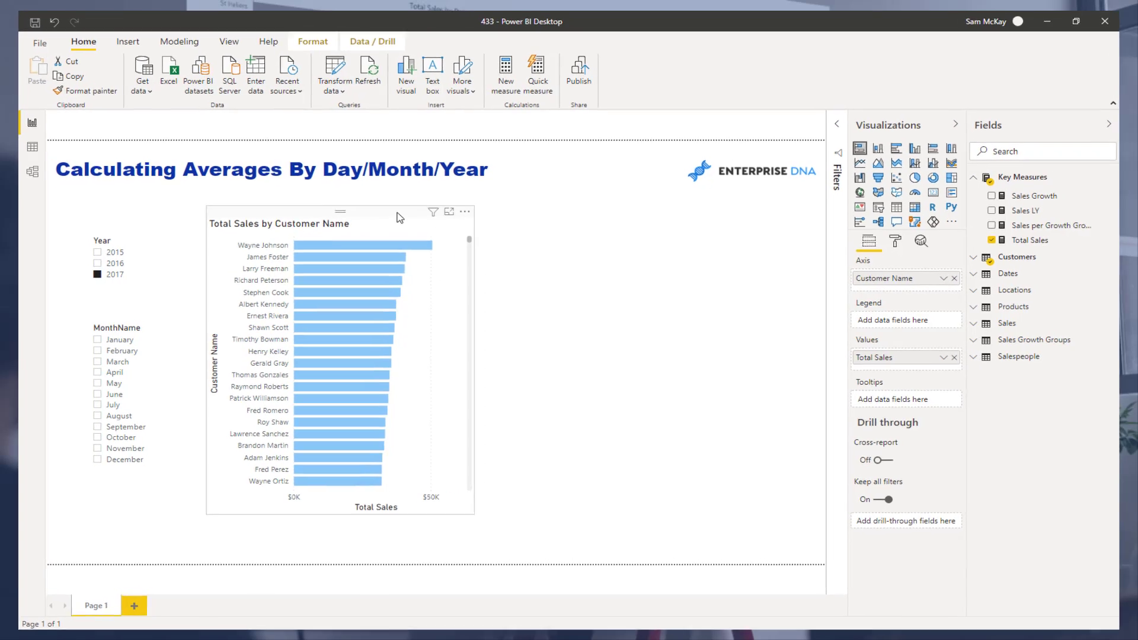
drag(474, 513, 493, 543)
drag(357, 207, 363, 214)
Duplicate the Total Sales by Customer Name chart, convert the copy to a table and align it beside the chart.
key(ctrl+c)
key(ctrl+v)
drag(685, 212, 671, 213)
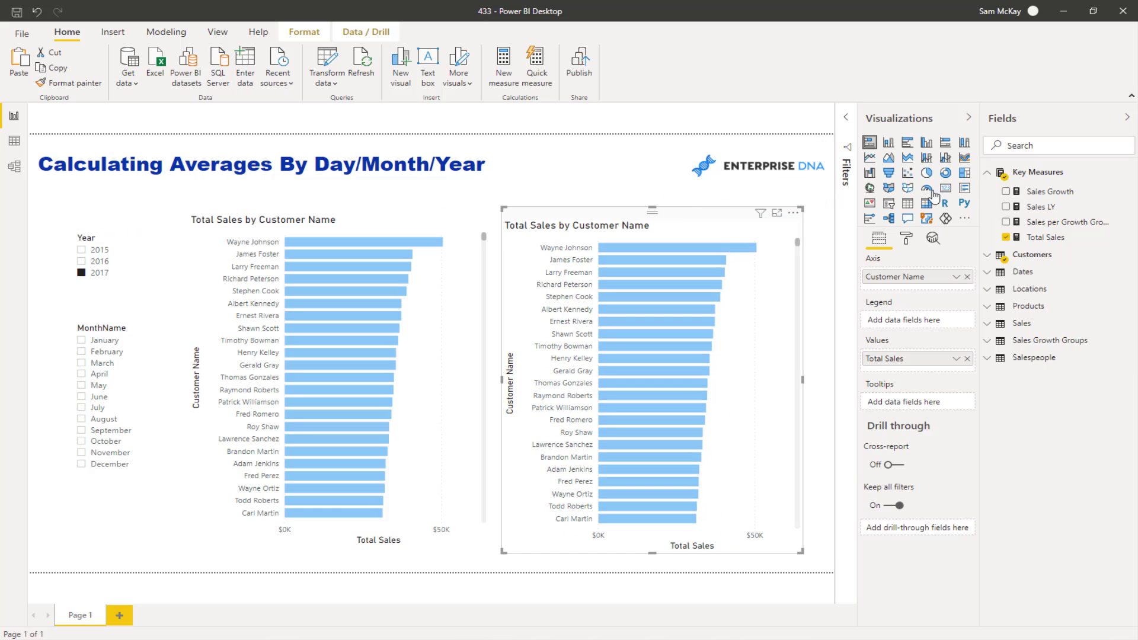
click(908, 203)
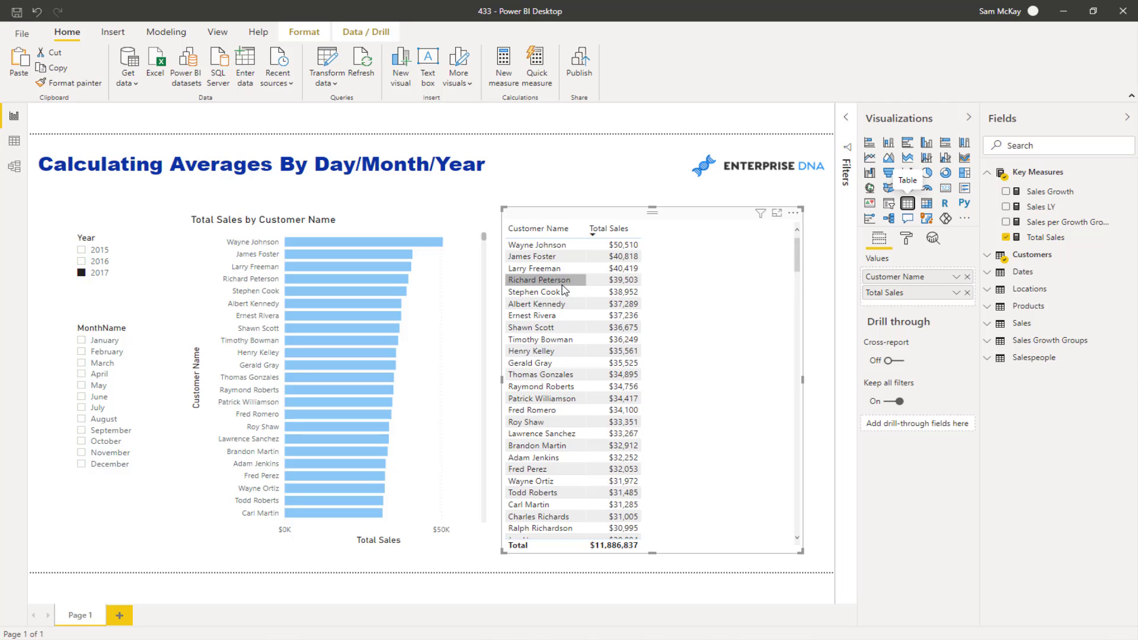
drag(512, 211, 514, 216)
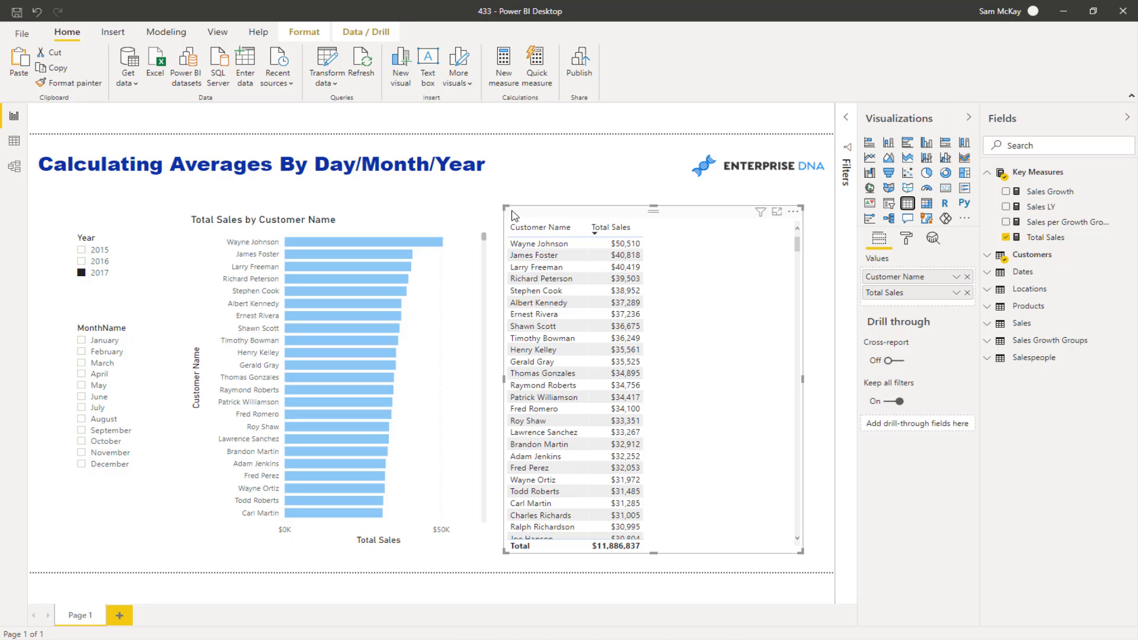
drag(381, 218, 386, 215)
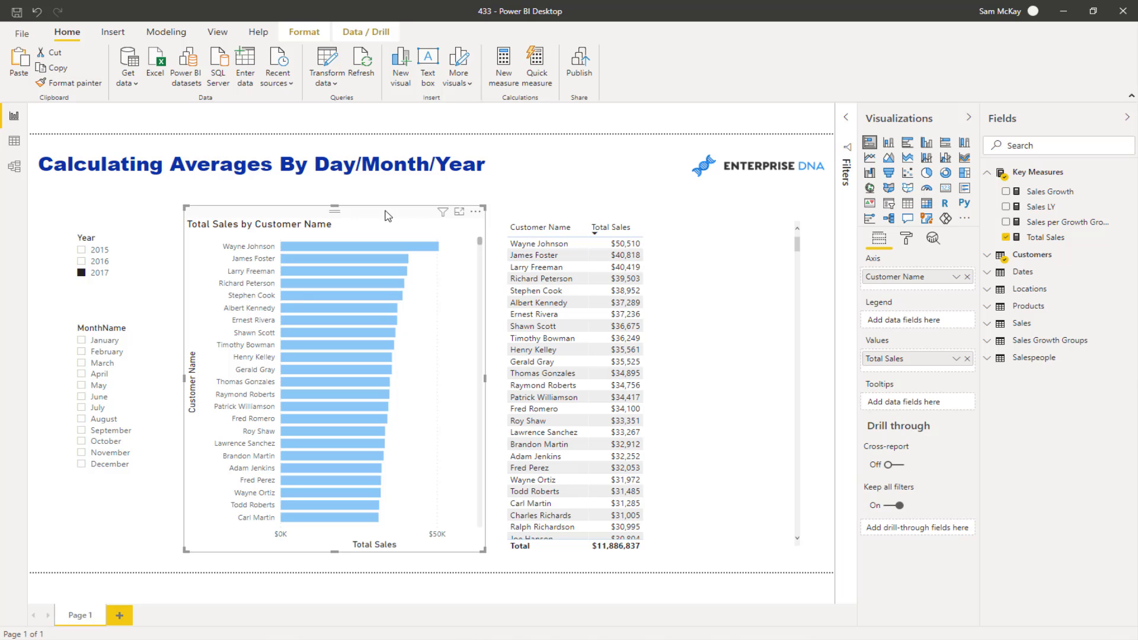
click(583, 219)
drag(503, 208, 500, 213)
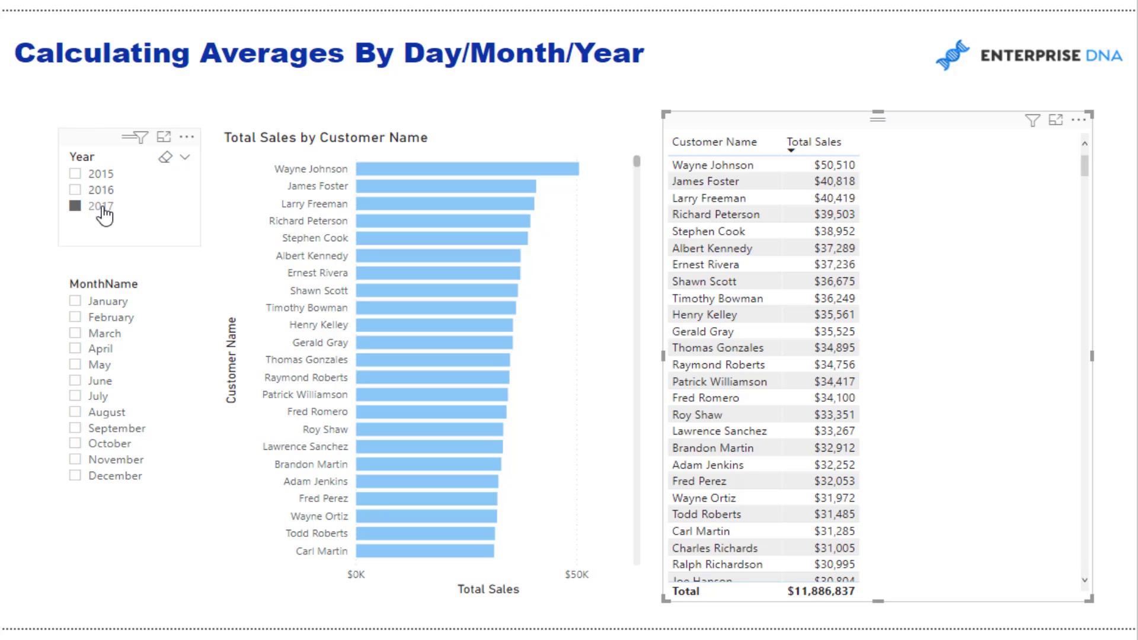
Filter the report to March, and switch the month filter to July.
click(76, 333)
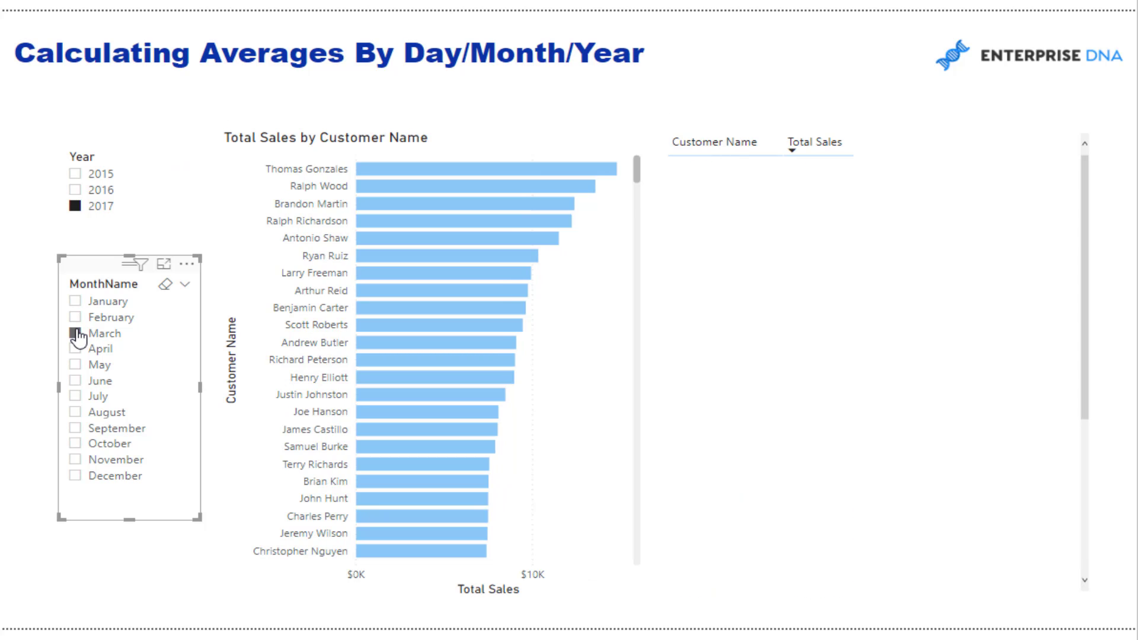
click(77, 397)
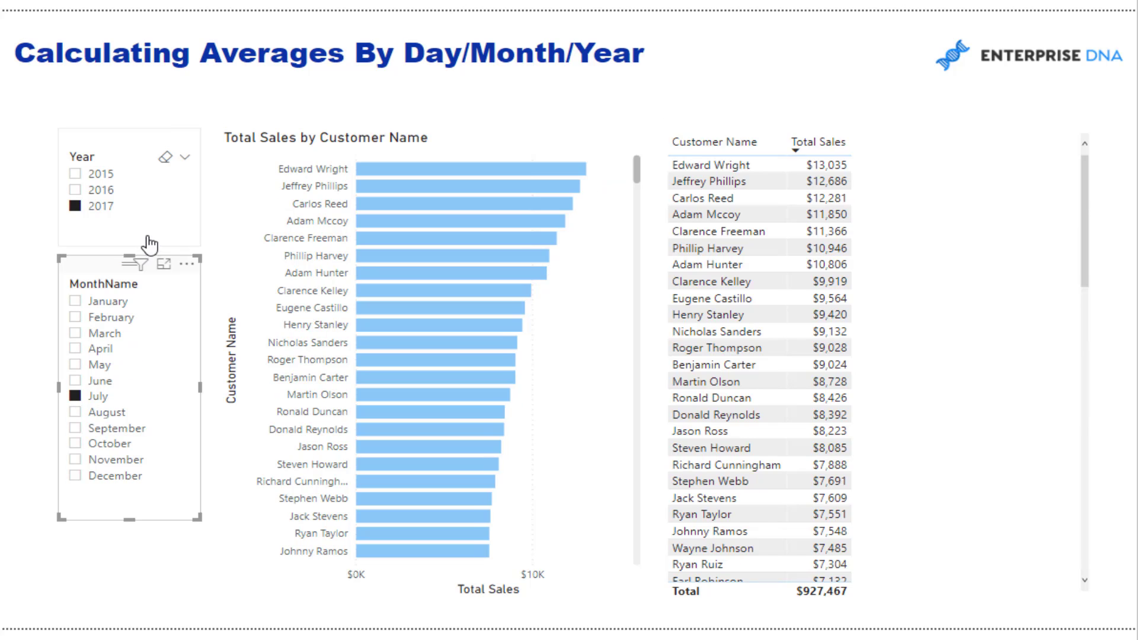
Cross-filter the sales table by selecting single and multiple customers' bars in the chart, and clear the selection.
click(469, 172)
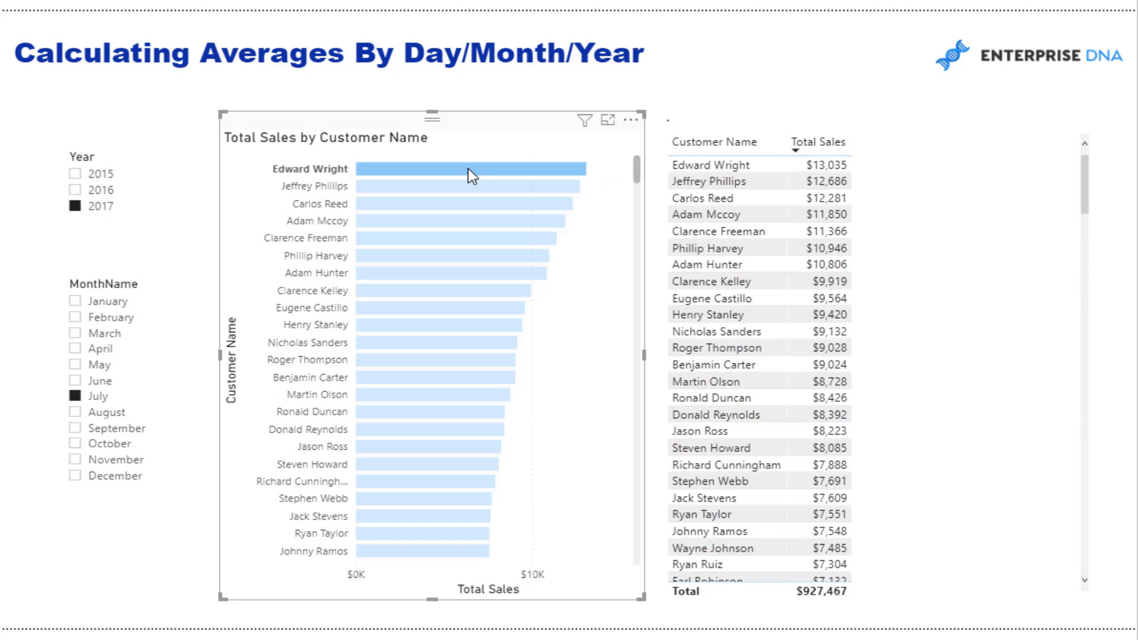
click(476, 189)
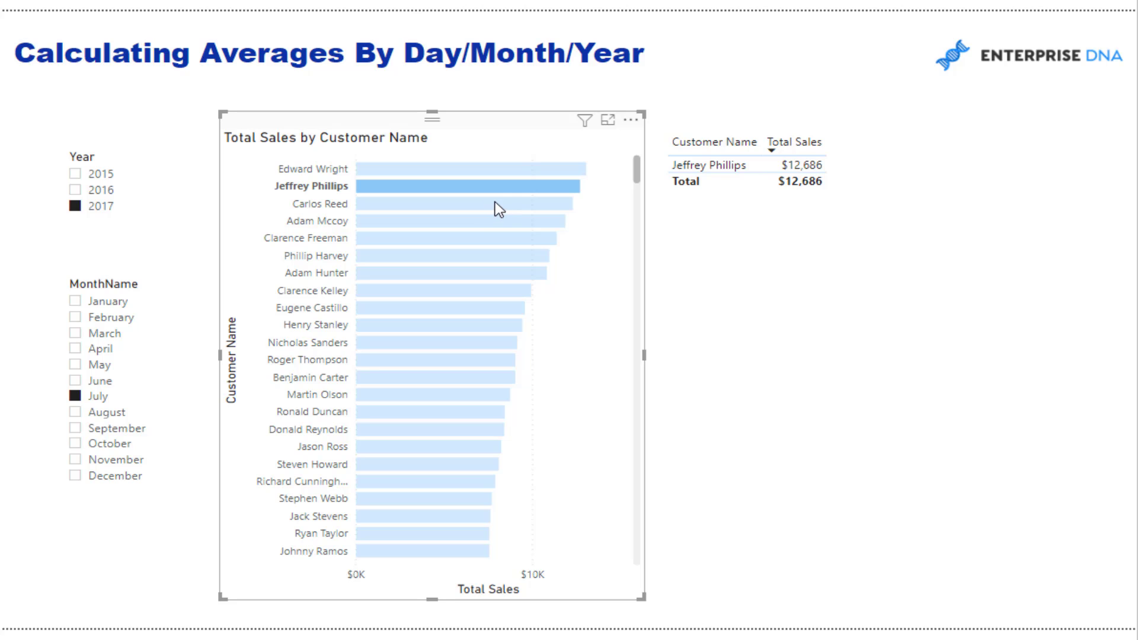
click(495, 203)
ctrl+click(489, 222)
ctrl+click(489, 238)
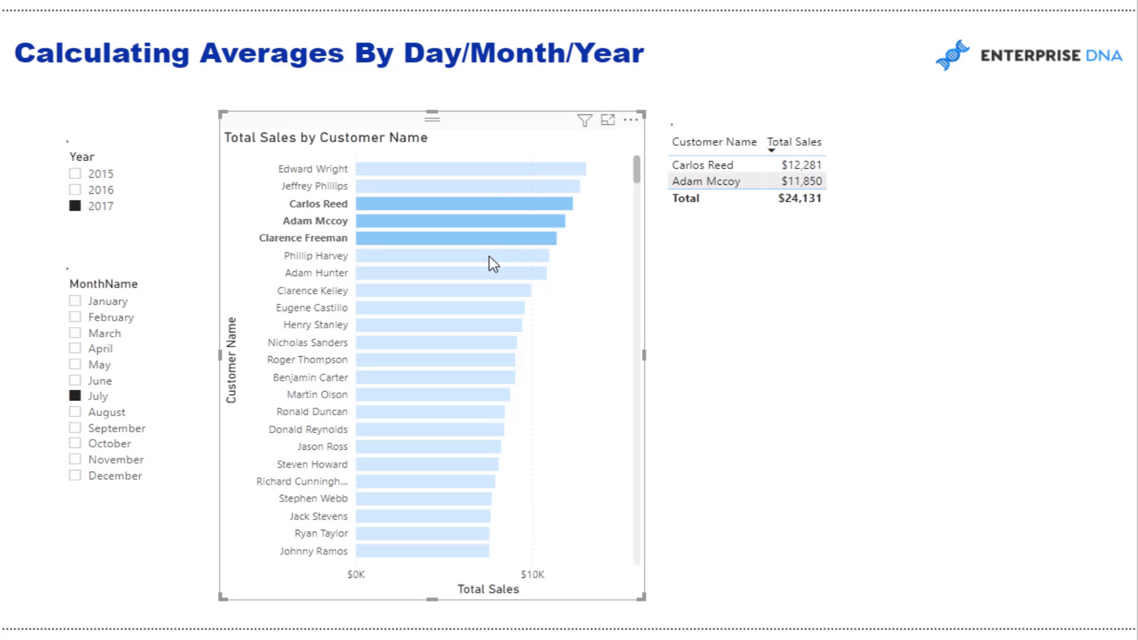
ctrl+click(489, 256)
ctrl+click(492, 274)
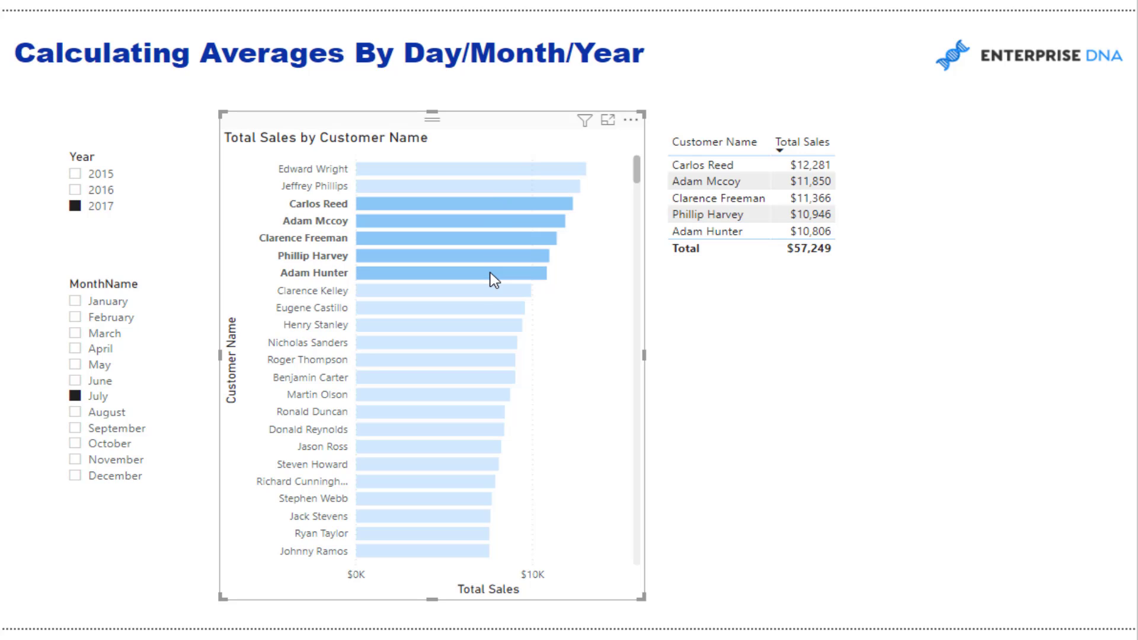
click(493, 279)
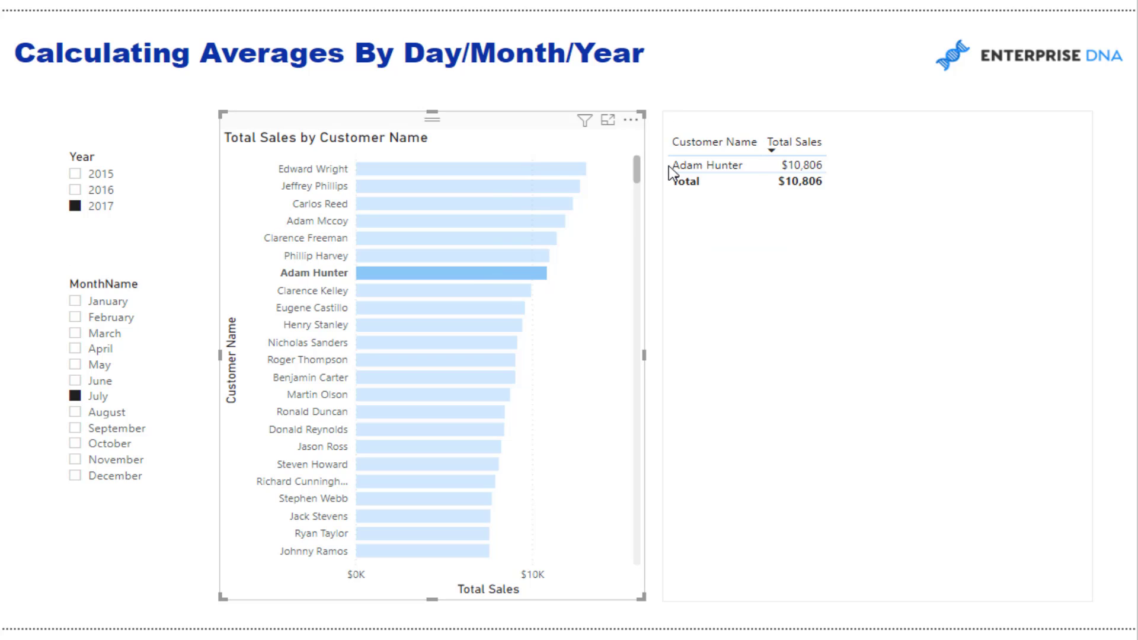
click(516, 156)
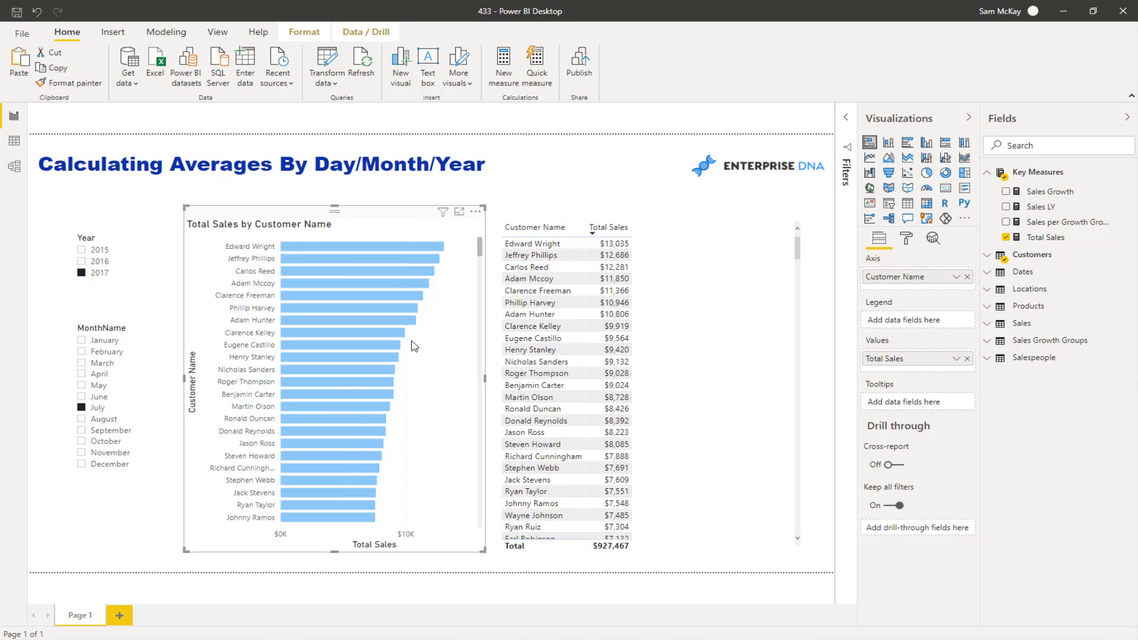
click(642, 189)
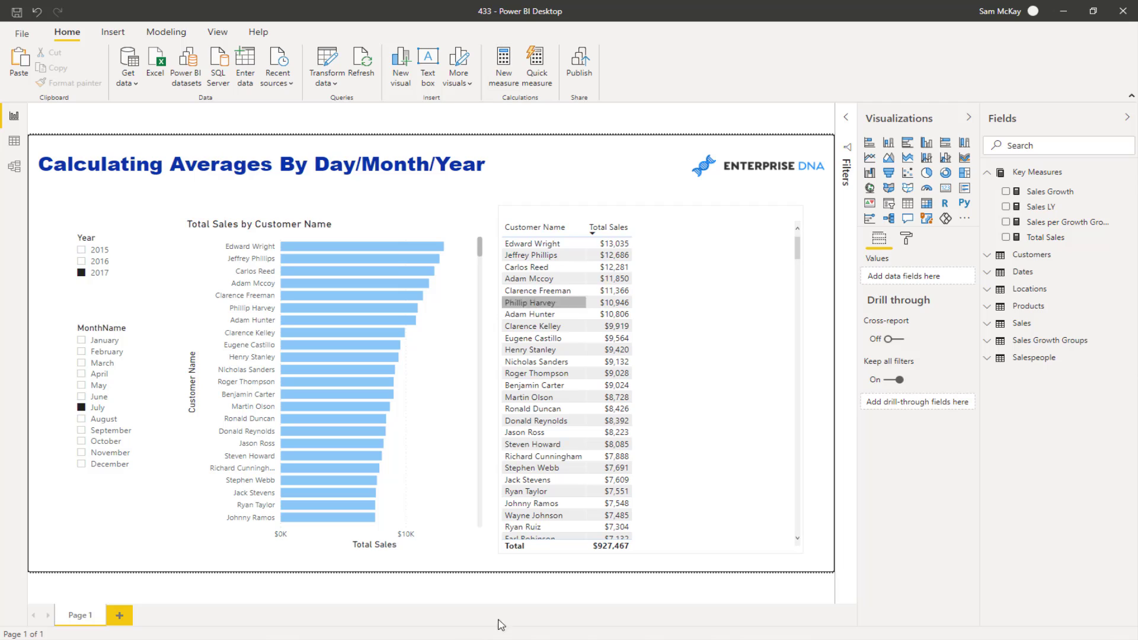
Switch to Analyst Hub in the browser, open the Averaging Over Time Frames document and copy its DAX code.
mouse_move(214, 639)
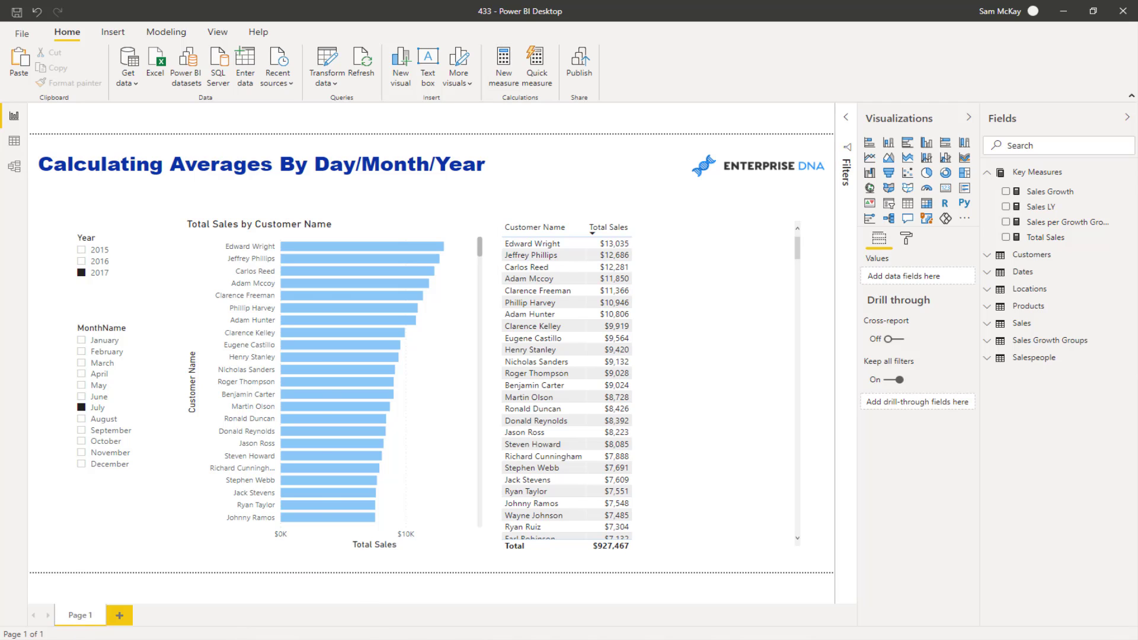
click(272, 617)
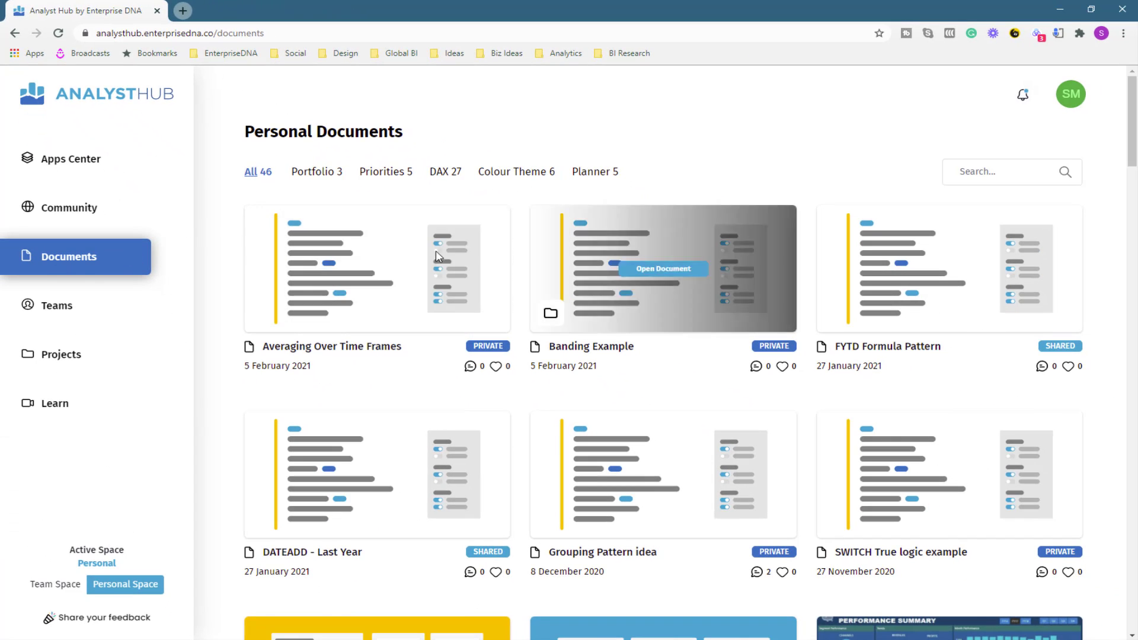
click(72, 167)
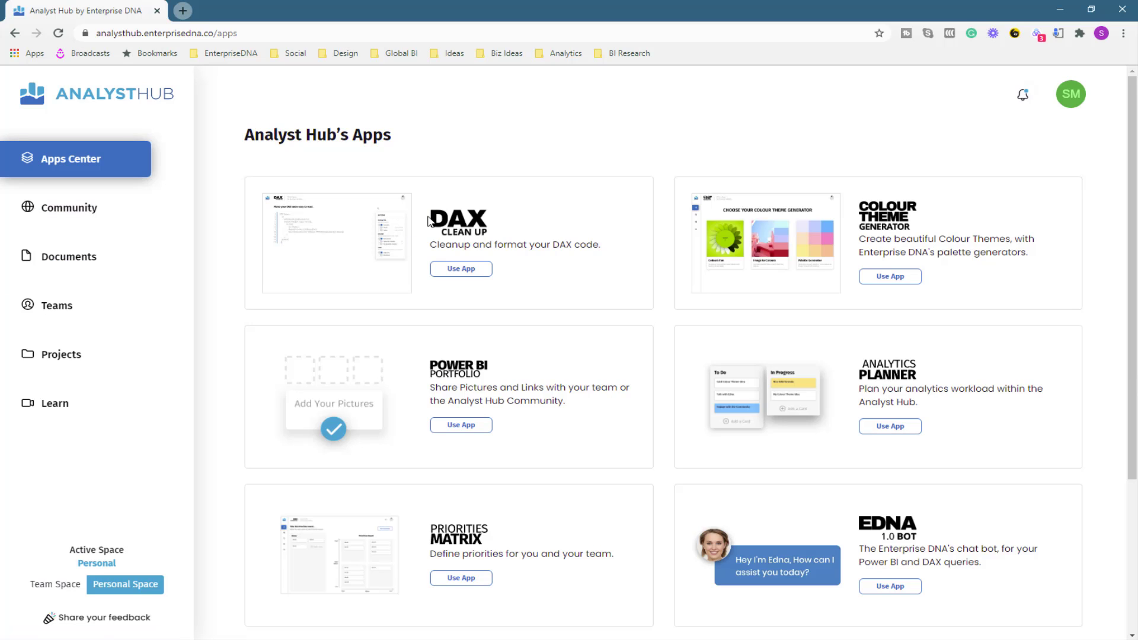
click(84, 257)
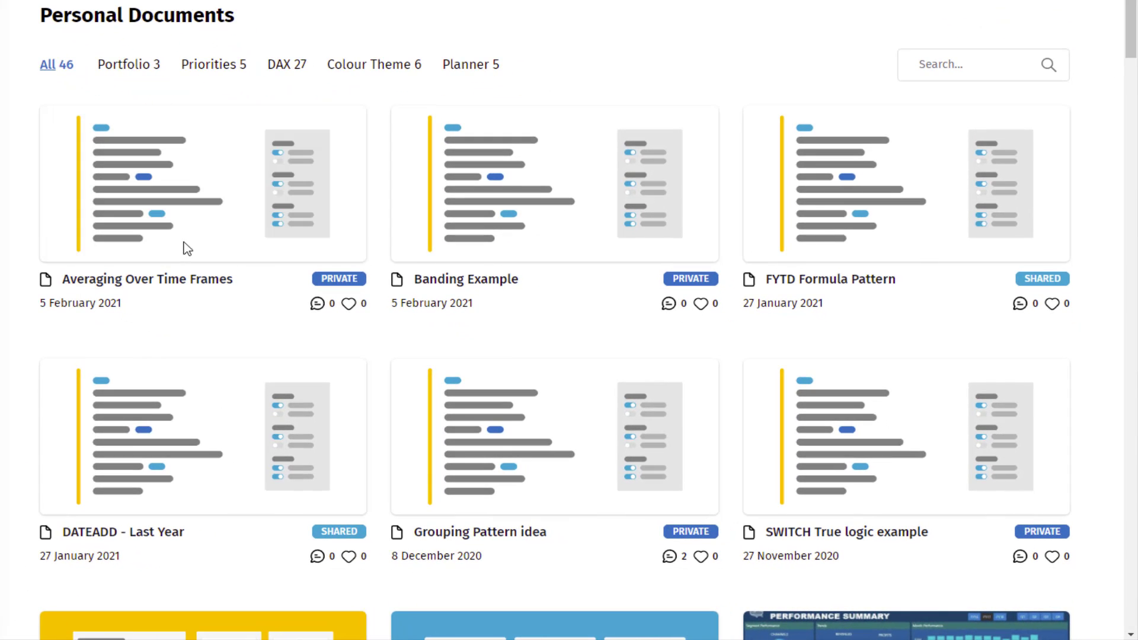
click(201, 185)
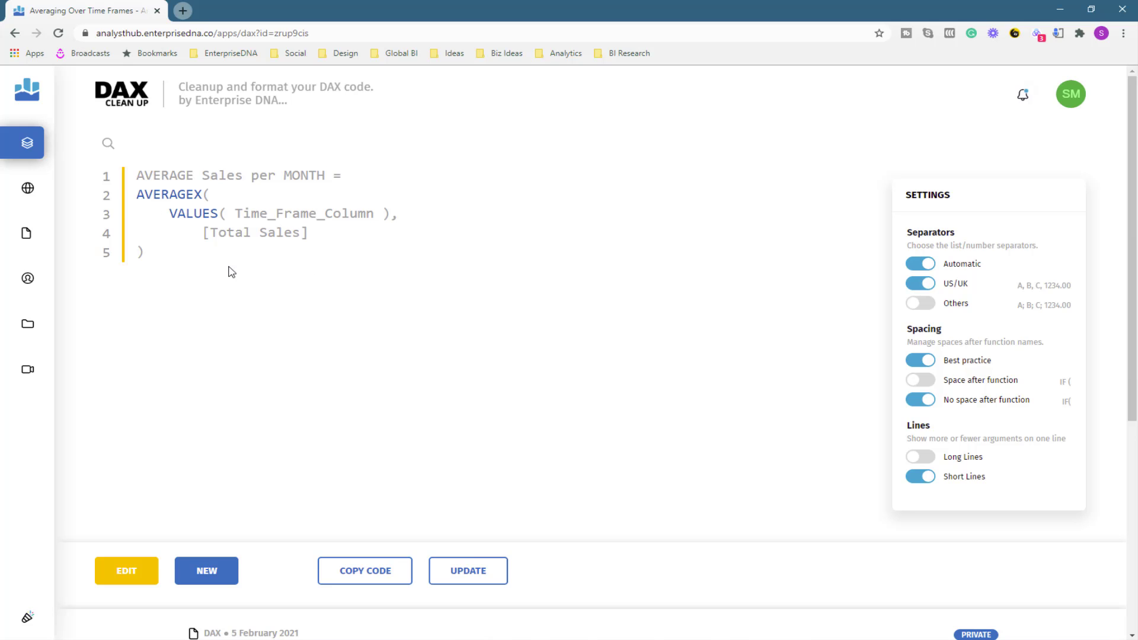
click(376, 585)
Switch back to Power BI Desktop and create a measure in Key Measures from the copied AVERAGEX pattern.
click(512, 633)
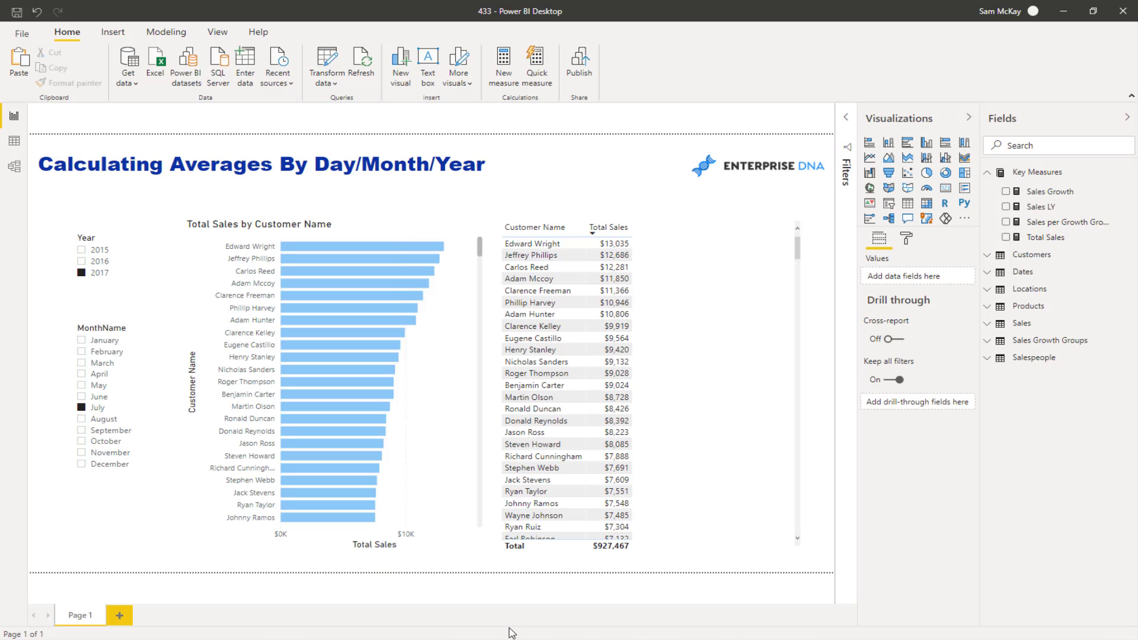
click(1056, 205)
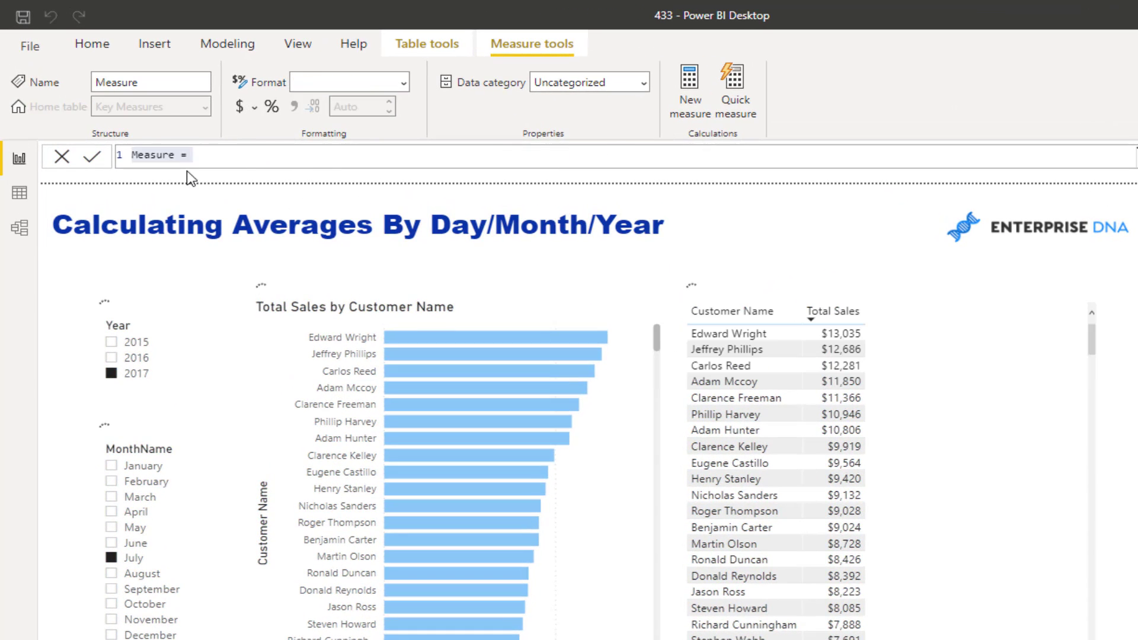
text(AVERAGE Sales per MONTH = AVERAGEX(     VALUES( Time Frame Column ),         [Total Sales] ))
Replace the time frame placeholder inside VALUES with Dates[Month & Year].
drag(204, 185, 310, 186)
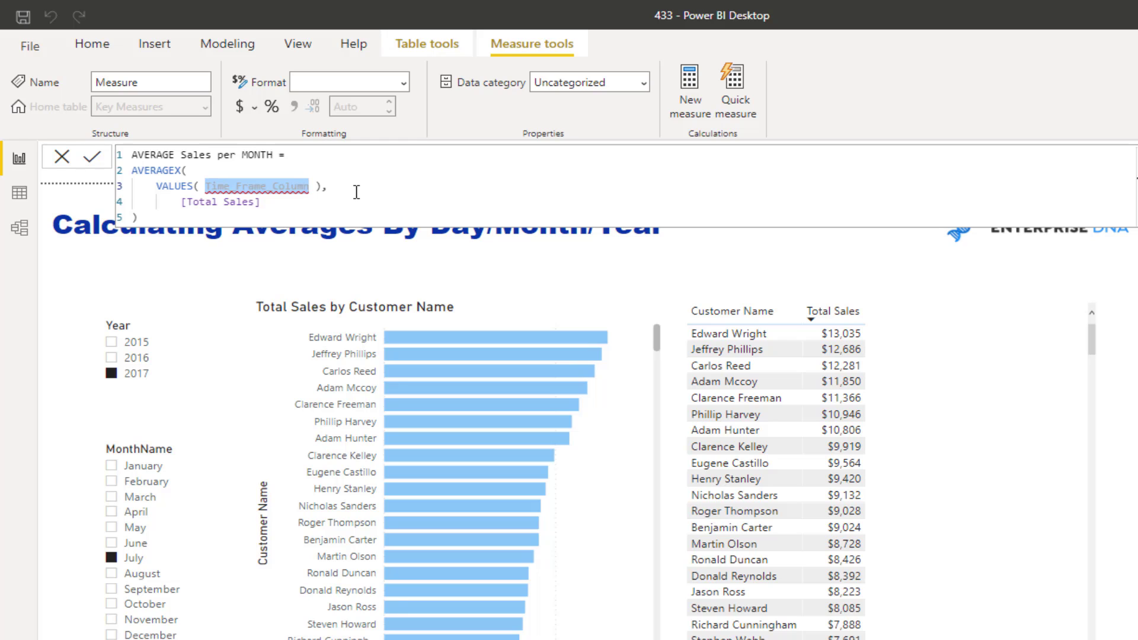
key(BackSpace)
text(Month)
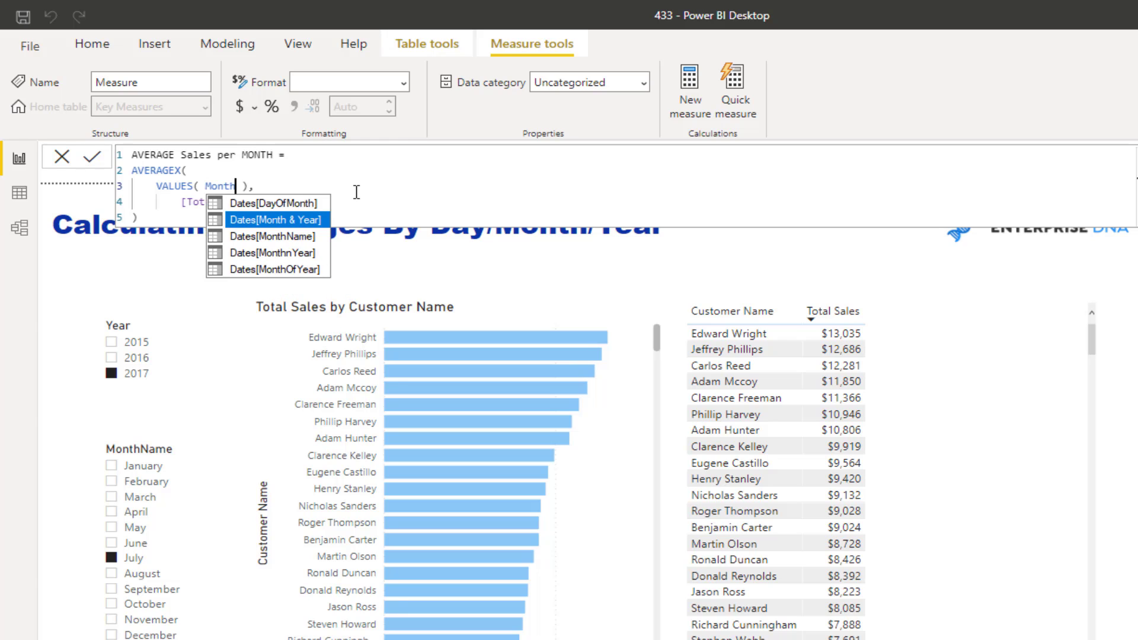
key(Tab)
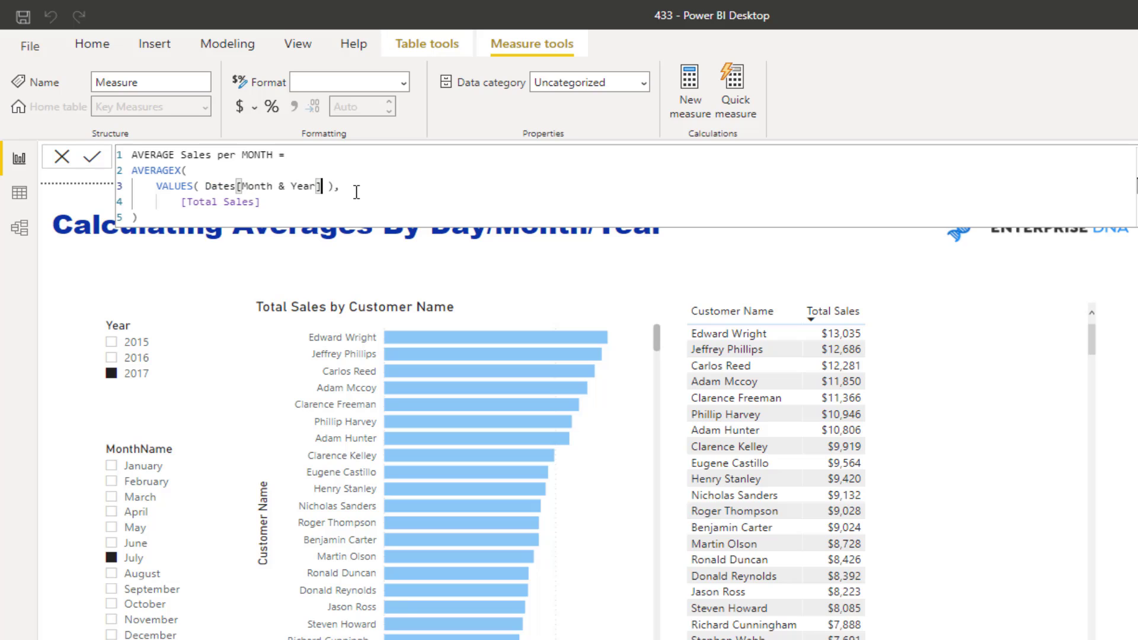
Rename the measure in its formula as Avg. Sales per Month.
double_click(274, 155)
text(month)
key(Left)
key(Left)
key(Left)
key(Left)
key(Left)
key(Left)
key(Left)
key(Left)
key(Left)
key(Left)
key(Left)
key(Left)
key(Left)
key(Left)
key(Left)
key(Left)
key(ctrl+shift+Left)
key(BackSpace)
text(Avg.)
click(229, 155)
key(BackSpace)
text(M)
Copy the whole Avg. Sales per Month formula and commit the measure.
drag(140, 217, 92, 157)
key(ctrl+c)
click(589, 190)
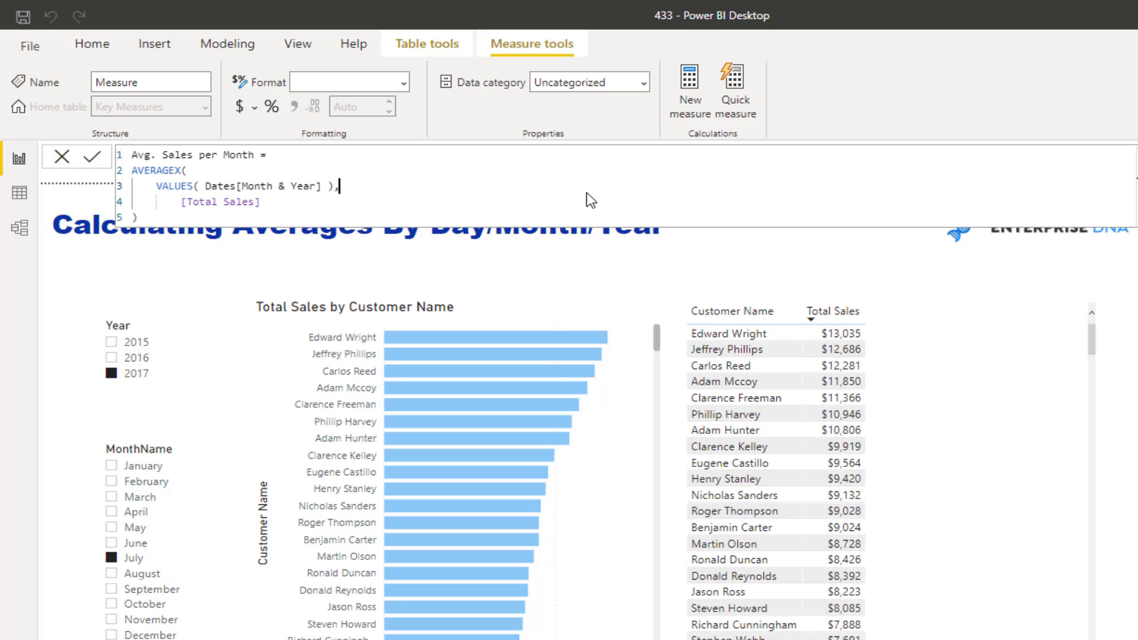
key(Return)
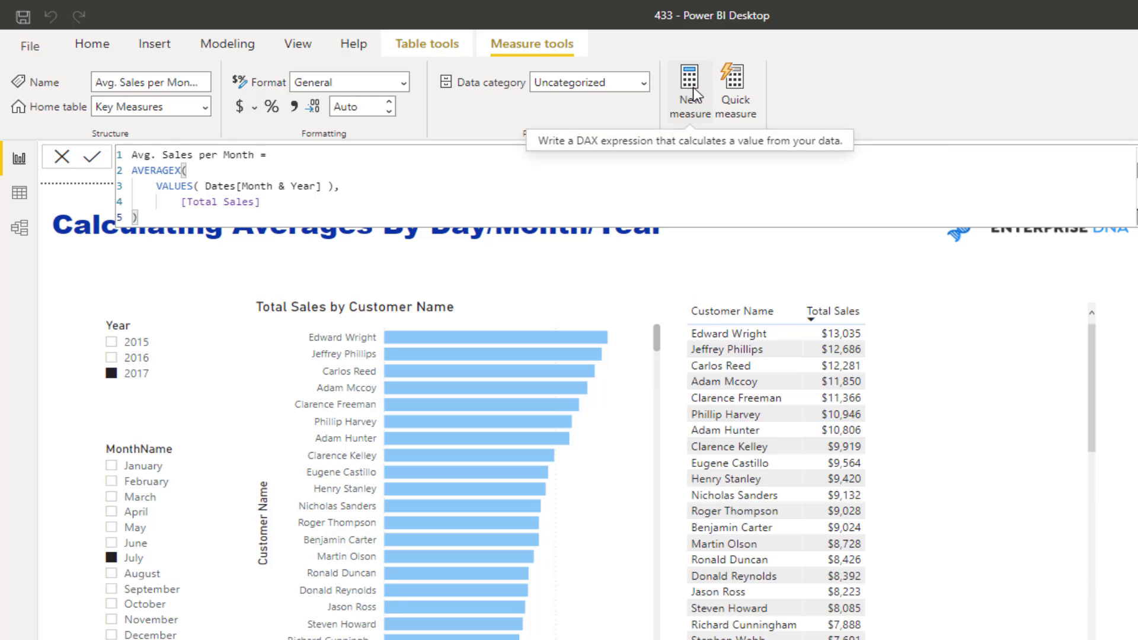
Create another measure from the copied formula and name it Avg. Sales per Day.
click(691, 89)
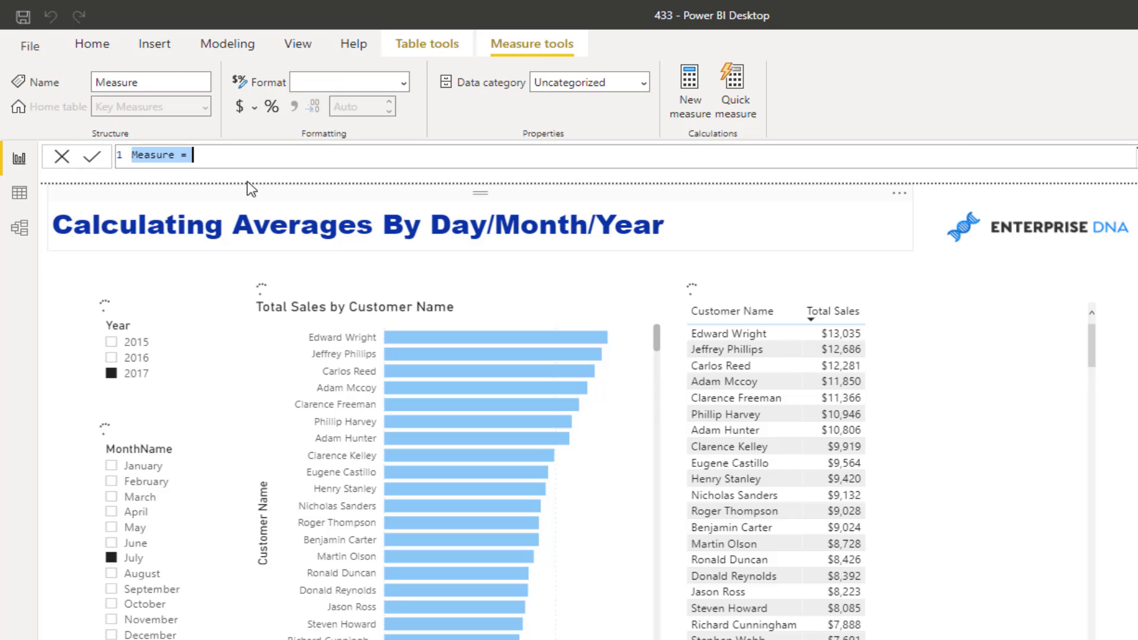
key(ctrl+v)
double_click(249, 154)
key(BackSpace)
text(Day)
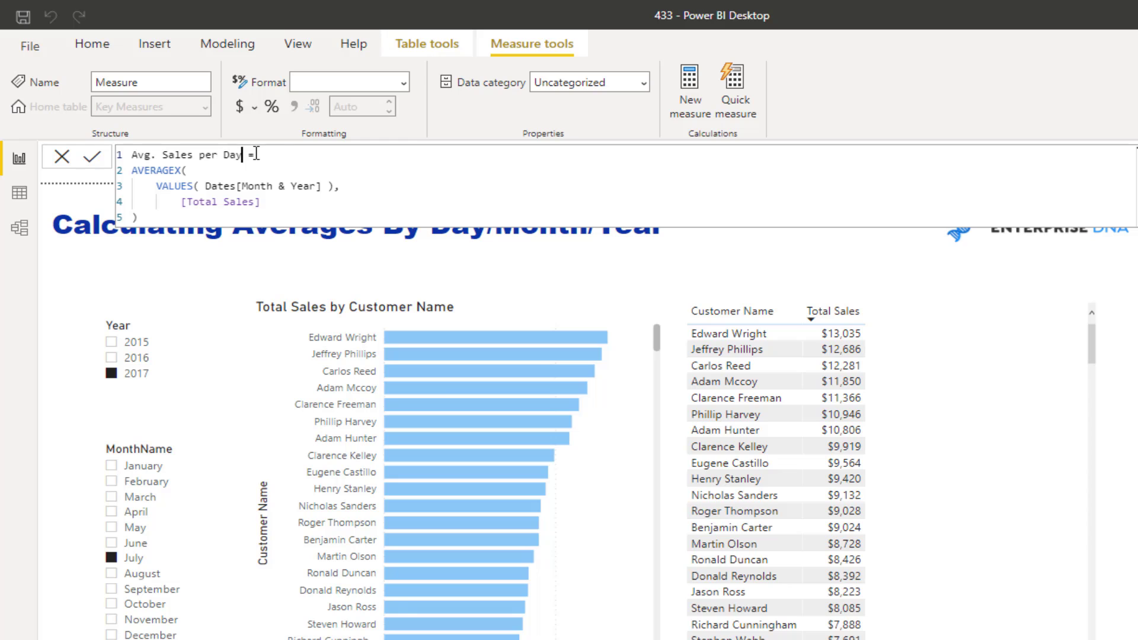
Make the Avg. Sales per Day measure iterate over Dates[Date] and commit it.
drag(322, 186, 209, 186)
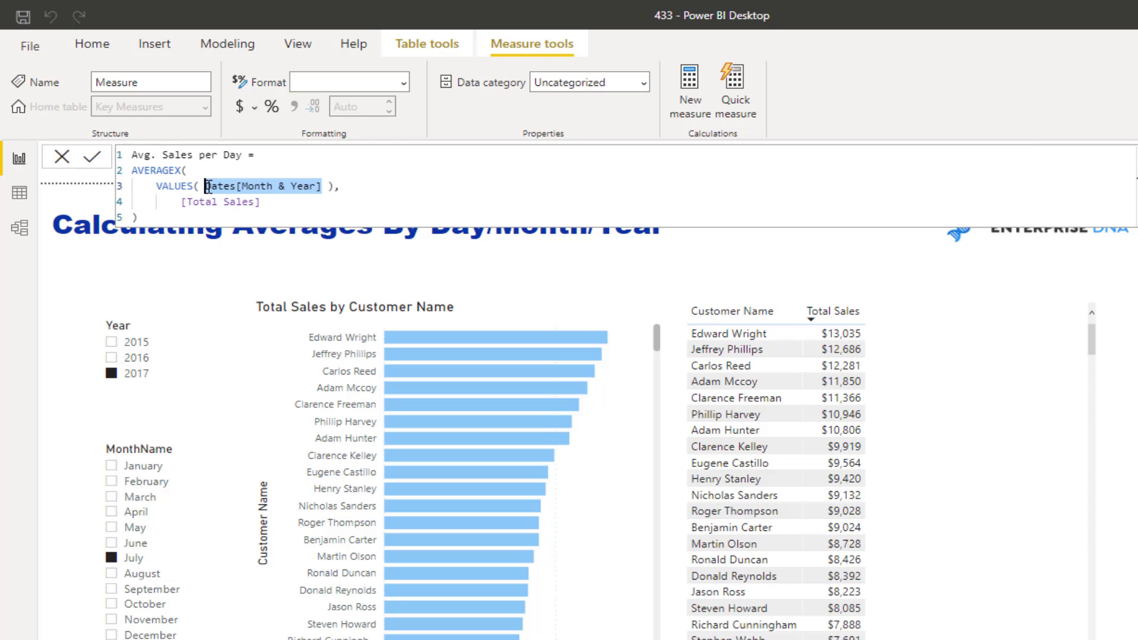
text(Dat)
key(Down)
key(Tab)
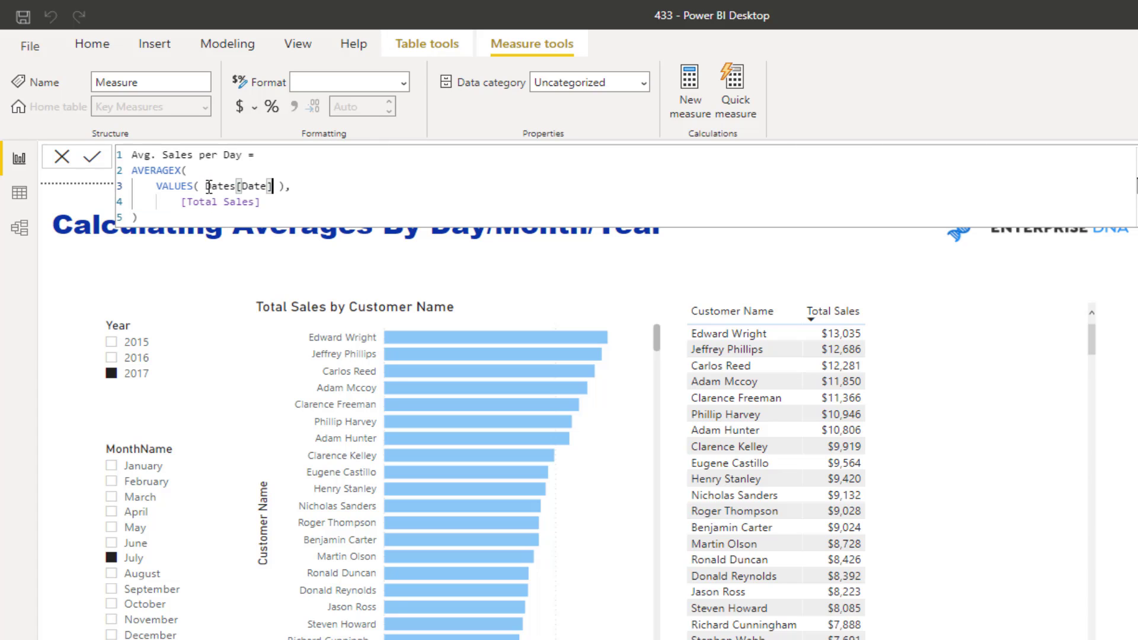
key(Return)
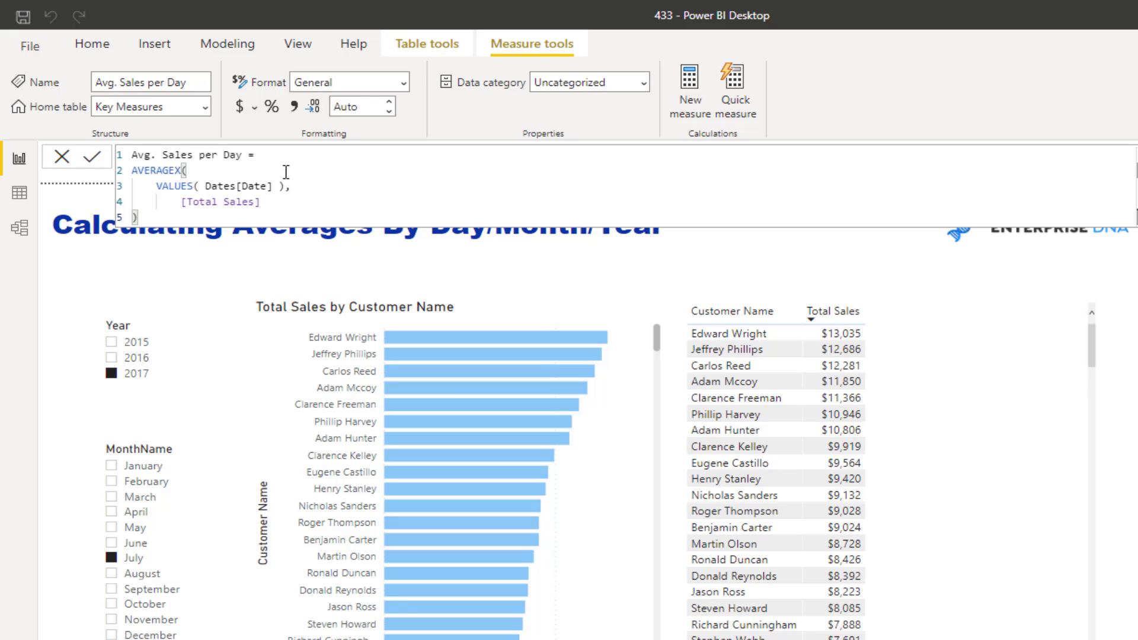
Create another measure from the copied average formula and make it iterate over Dates[Year].
click(689, 89)
key(ctrl+v)
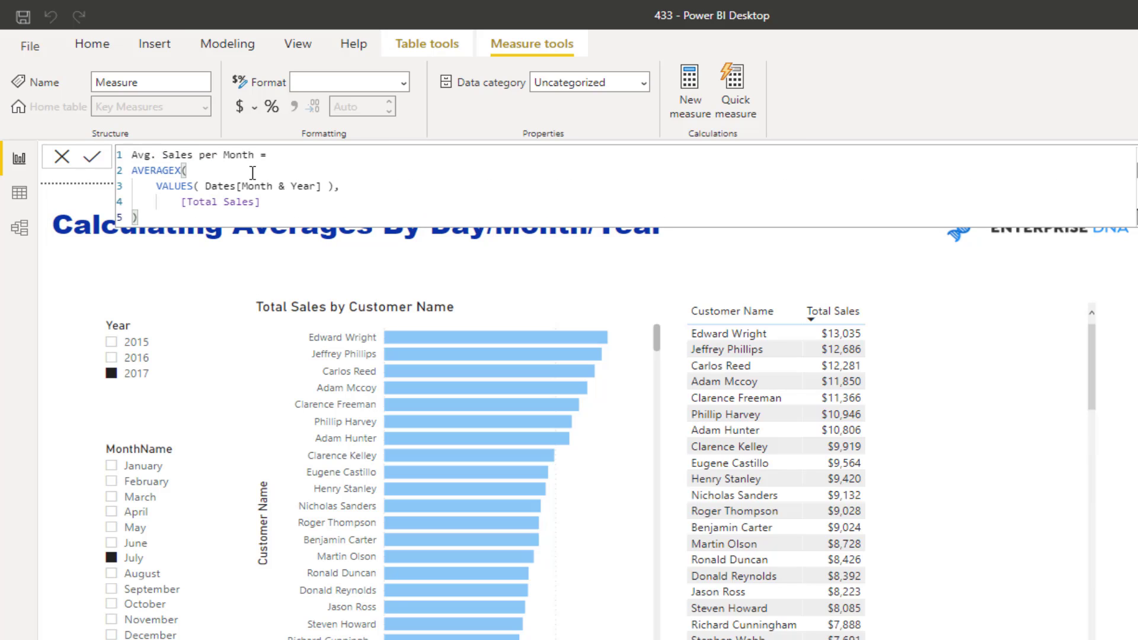
key(ctrl+shift+Left)
key(ctrl+shift+Left)
key(ctrl+shift+Left)
key(ctrl+shift+Left)
key(ctrl+shift+Left)
key(ctrl+shift+Left)
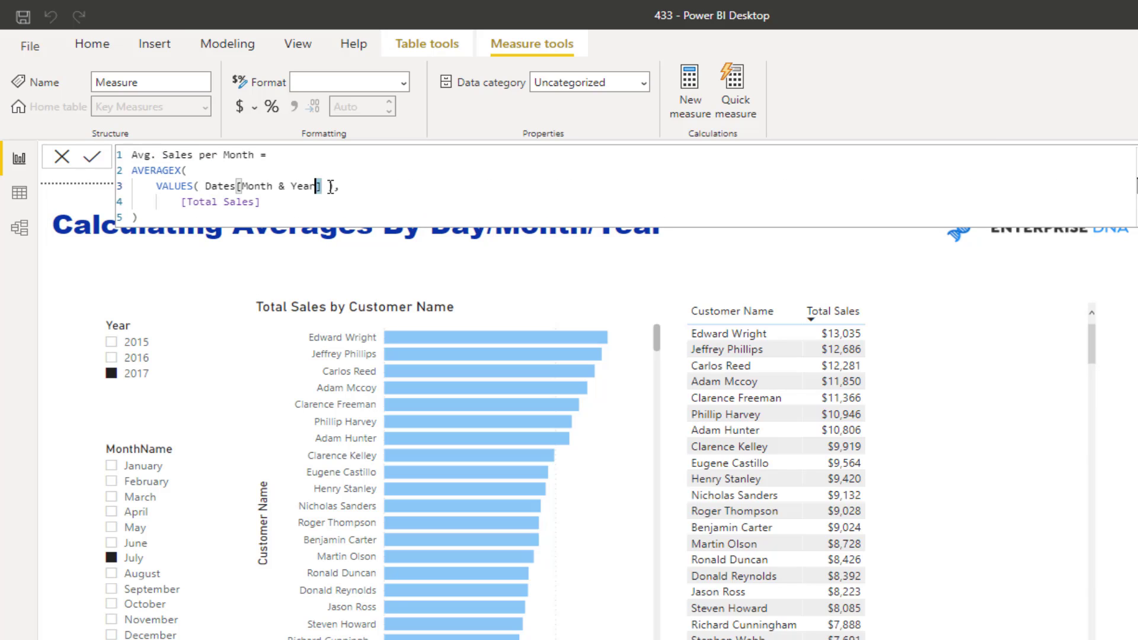
text(Dates[Year])
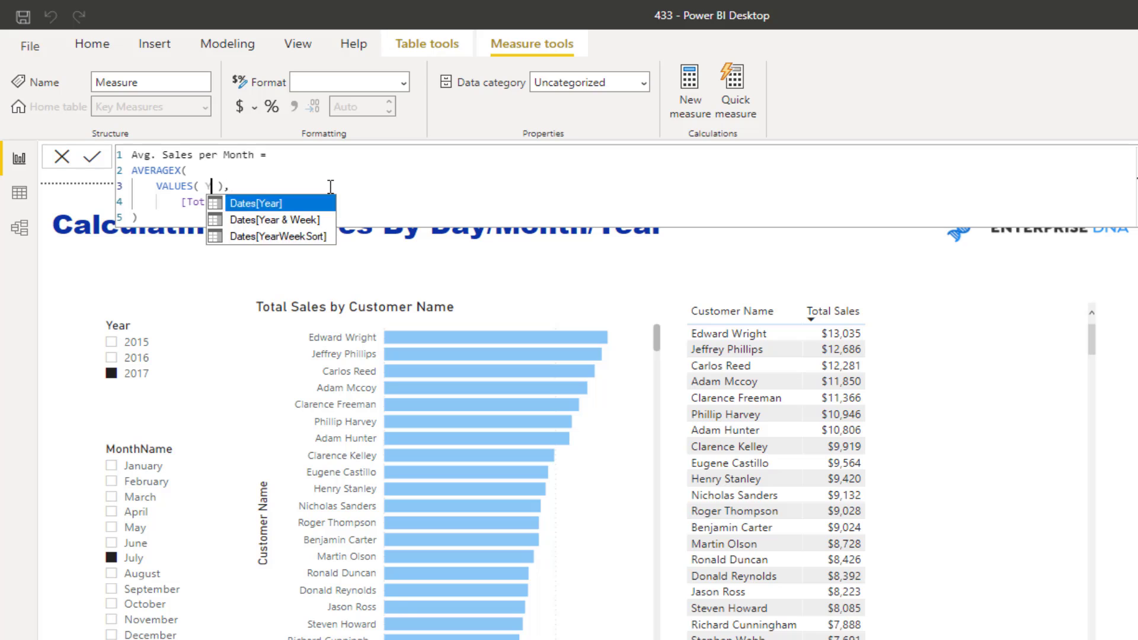
key(Return)
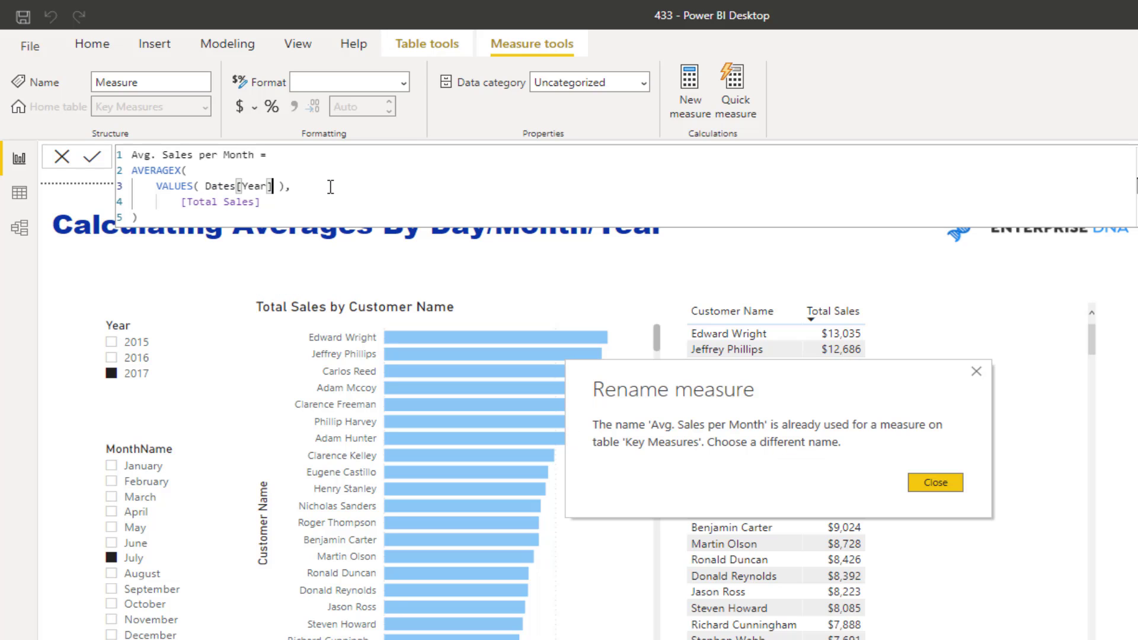
Rename the new measure in its formula as Avg. Sales per Year and commit it.
click(935, 482)
click(248, 155)
double_click(255, 155)
text(Year)
key(Return)
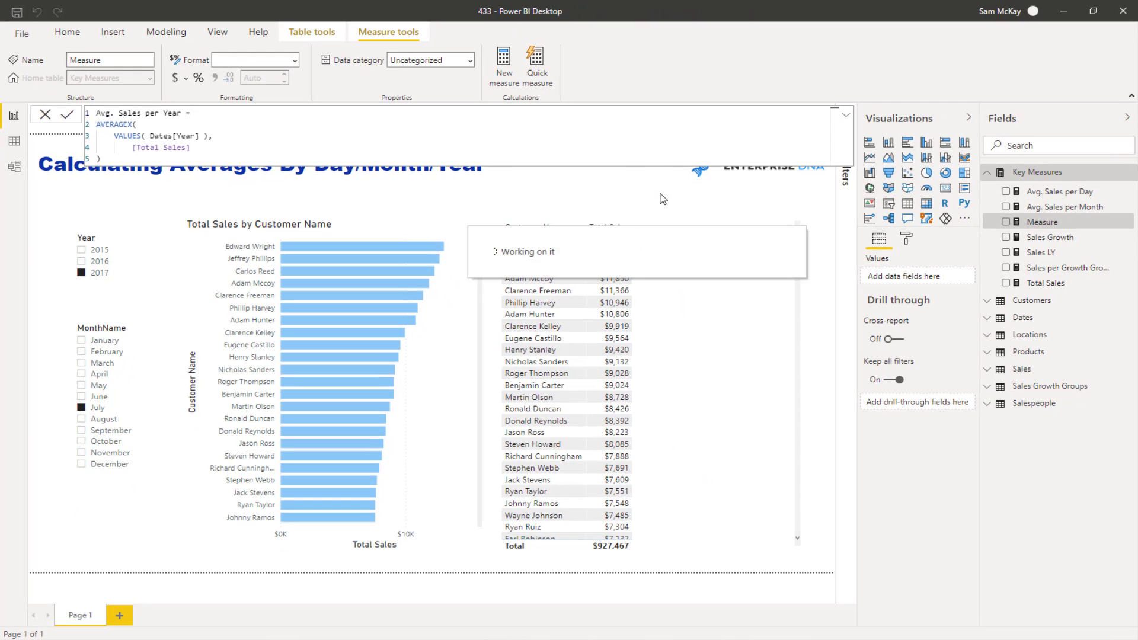
click(823, 188)
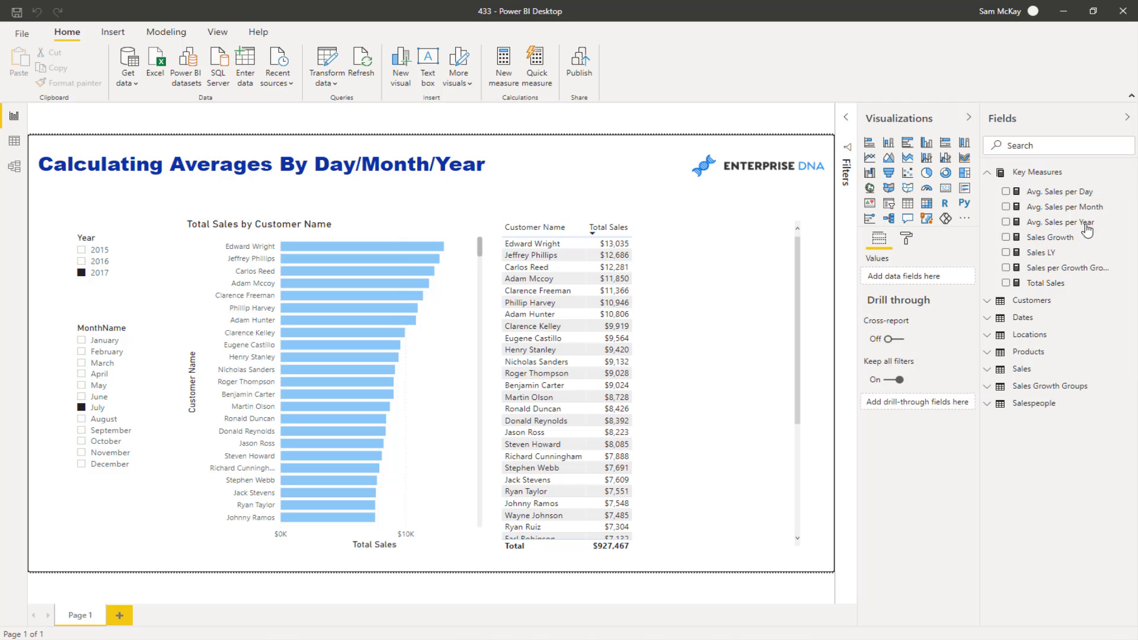
Add Avg. Sales per Day to the customer table and shift the chart and table to give the table more width.
click(1034, 193)
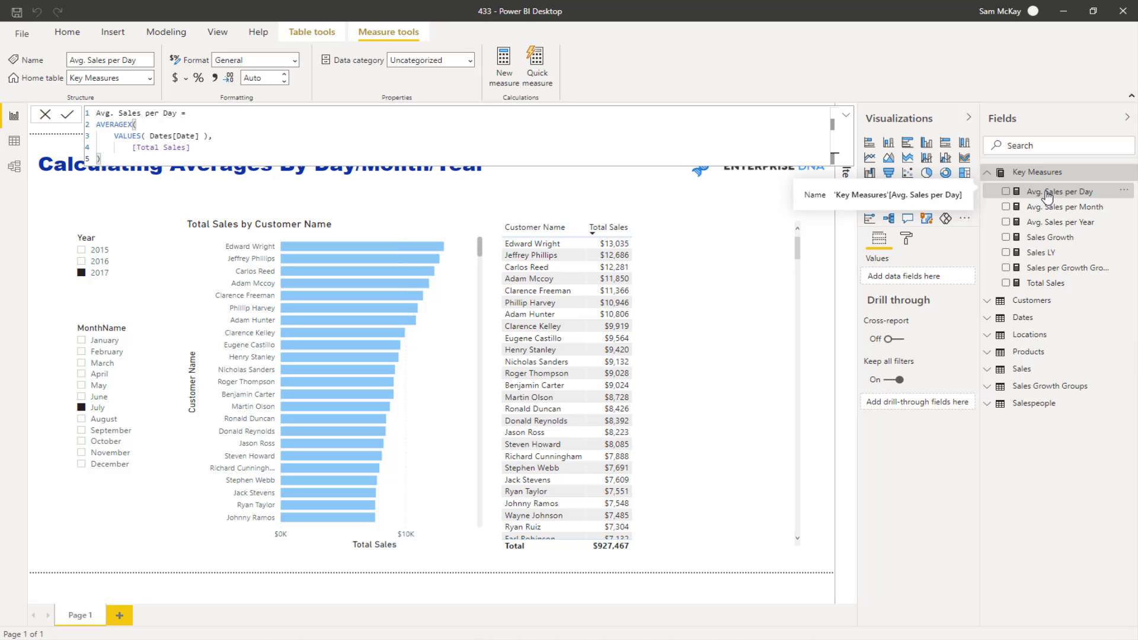
drag(1057, 195, 790, 307)
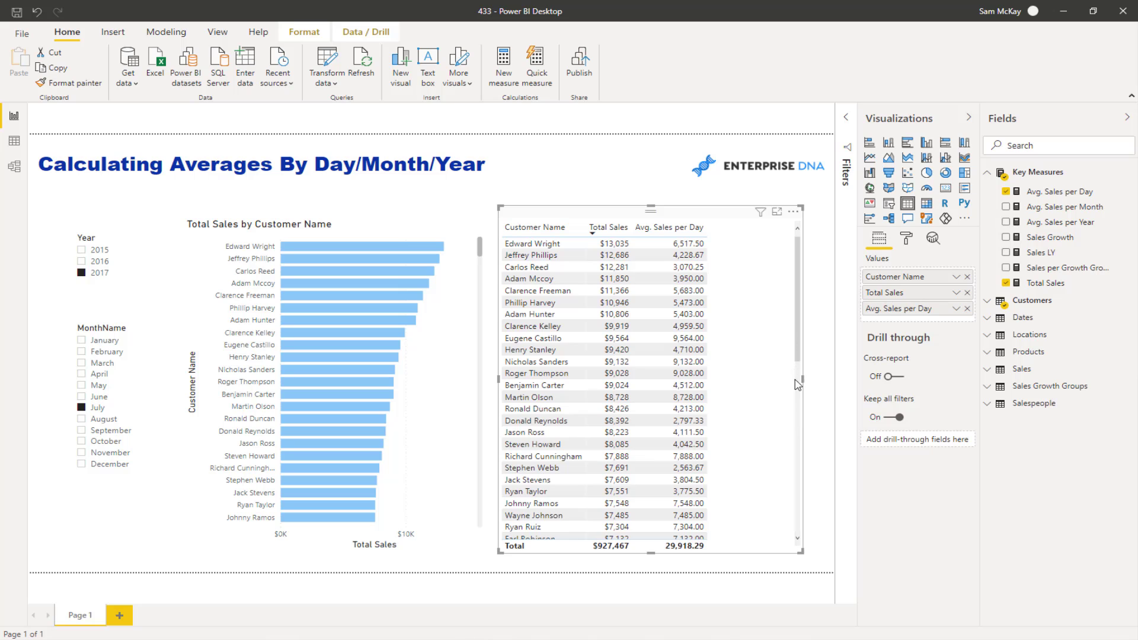
drag(394, 218, 382, 217)
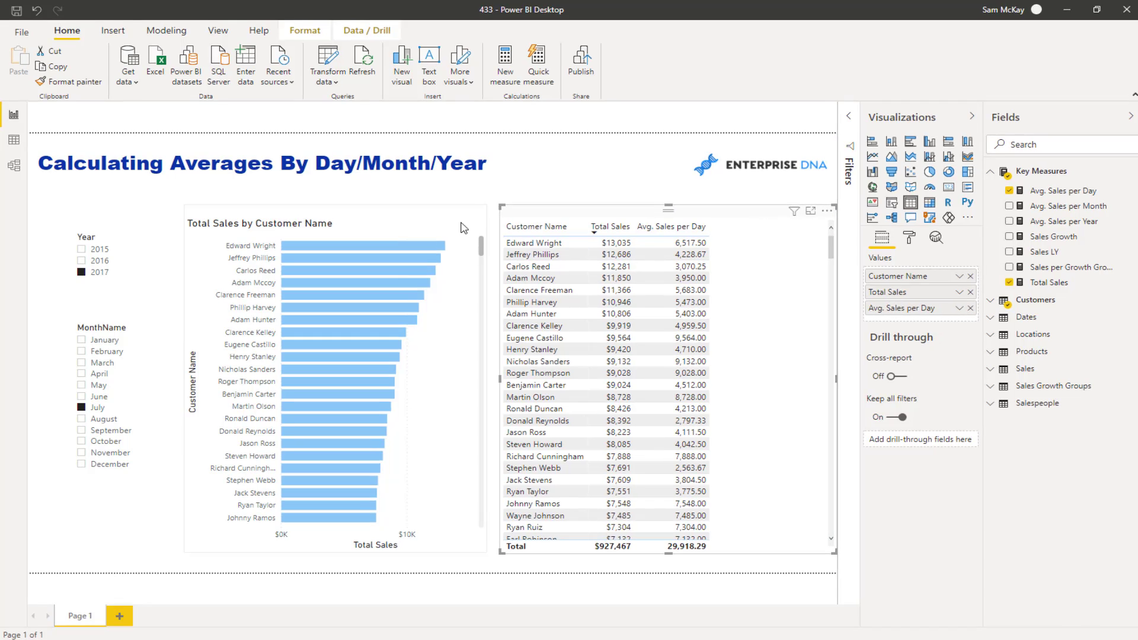
drag(501, 128, 497, 121)
drag(691, 123, 631, 112)
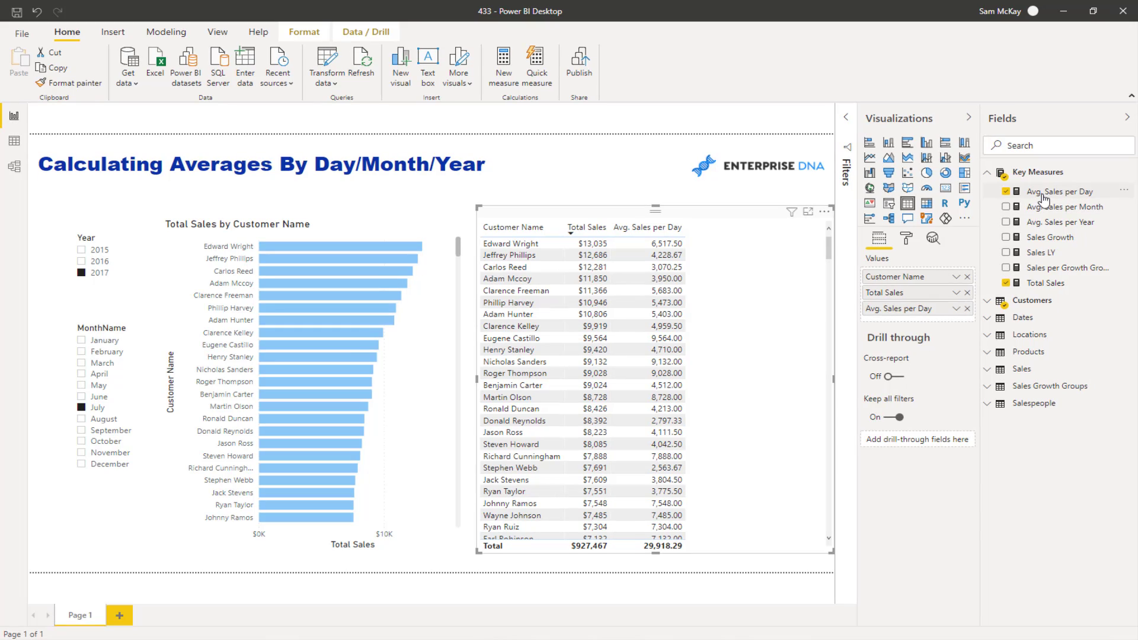
Format the Avg. Sales per Day measure as currency with 0 decimal places.
click(1042, 193)
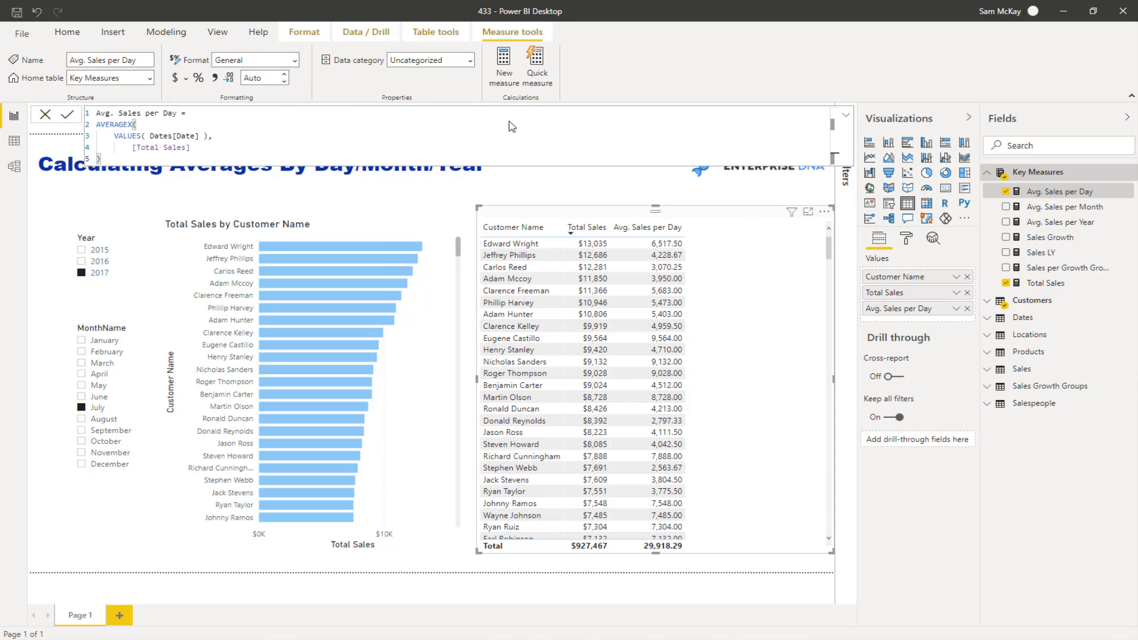
click(175, 78)
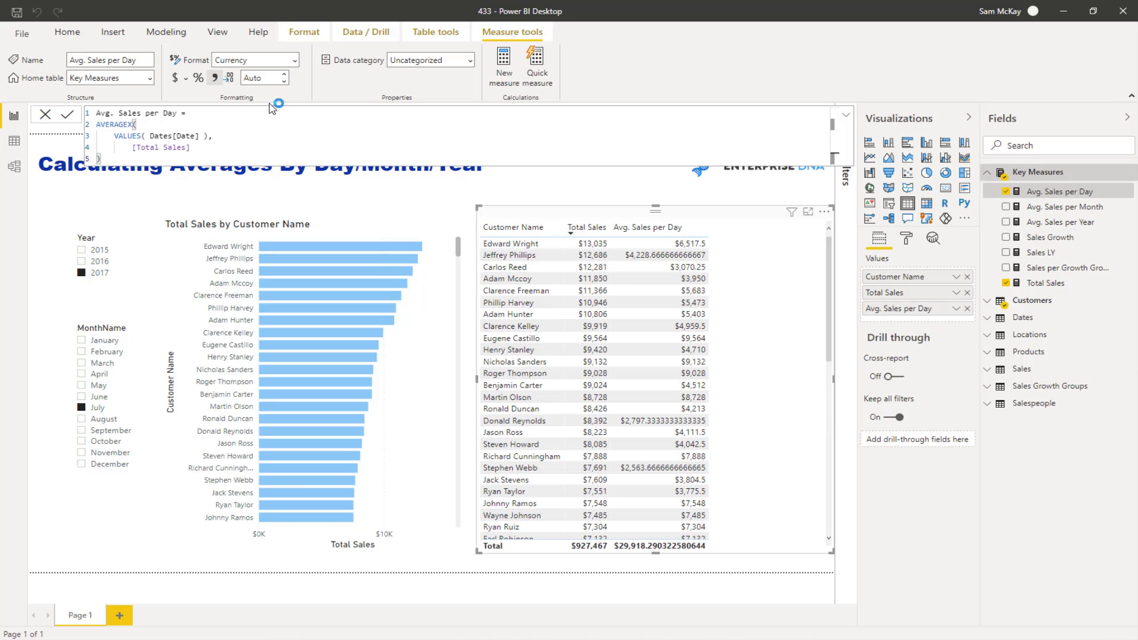
click(250, 77)
text(0)
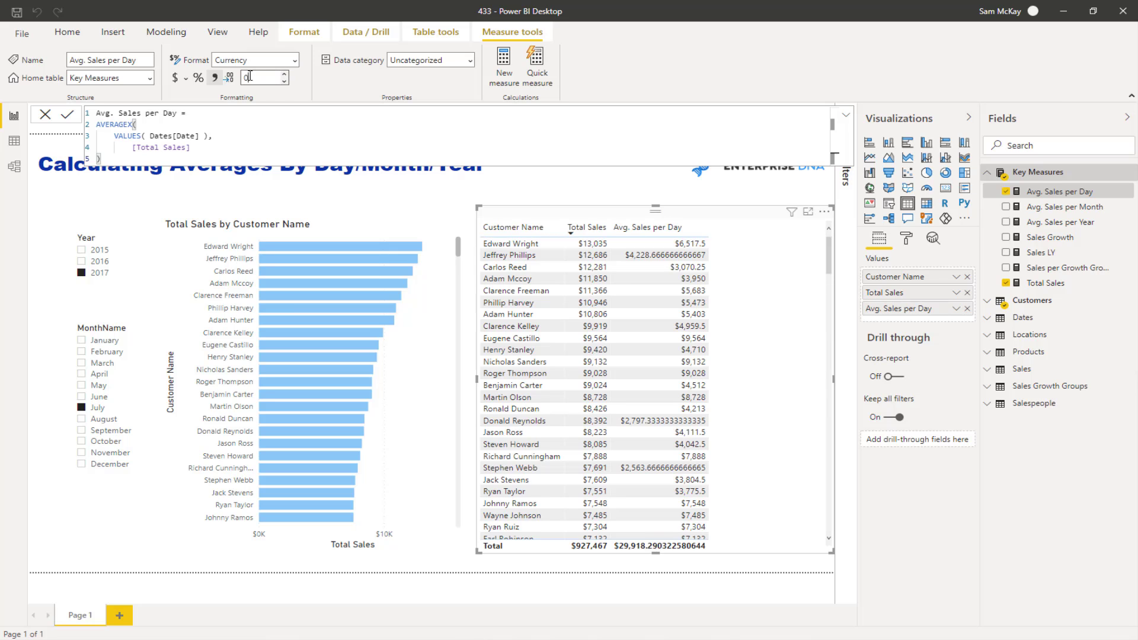
key(Return)
Format the Avg. Sales per Month measure as currency with 0 decimal places and add it to the customer table.
click(1043, 208)
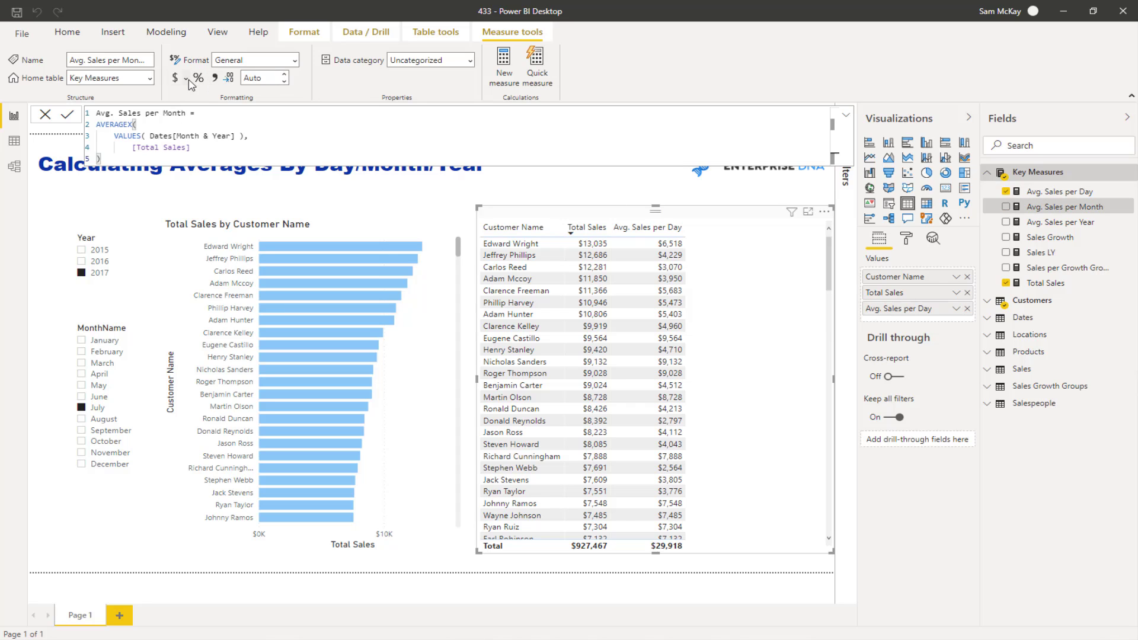
click(215, 79)
click(270, 78)
text(0)
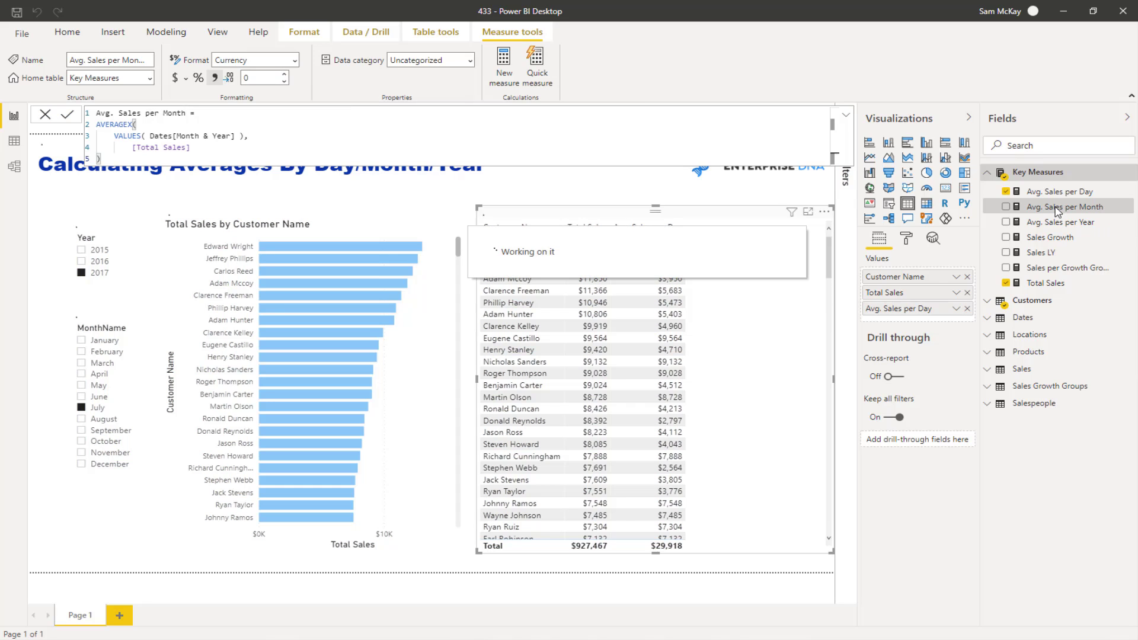
drag(1039, 212, 687, 326)
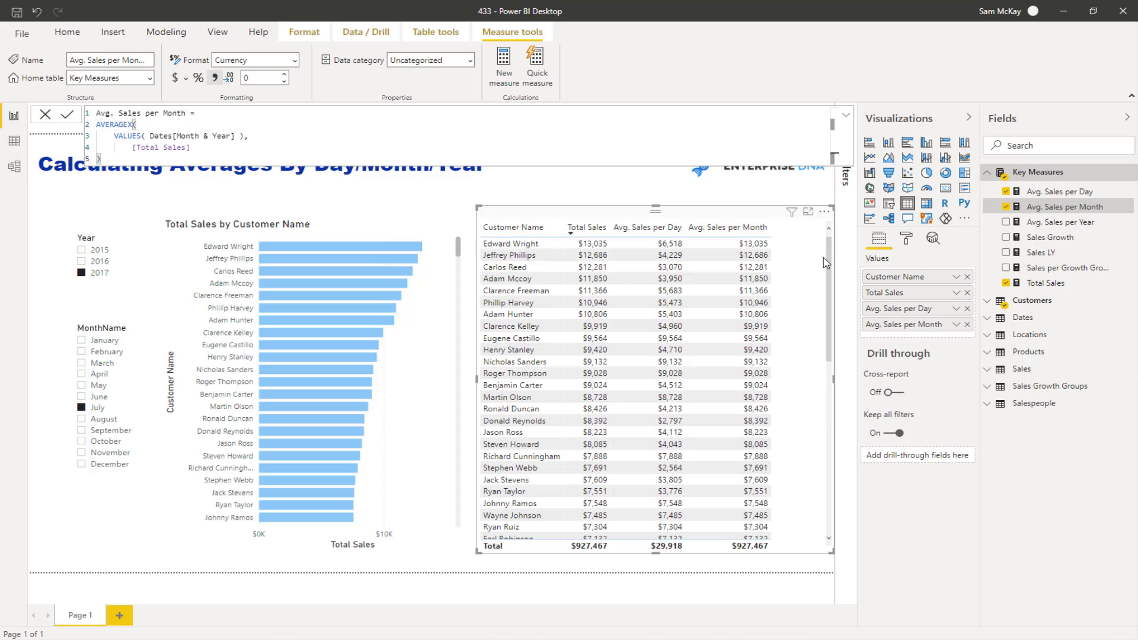
Format the Avg. Sales per Year measure as currency with 0 decimal places.
click(1034, 222)
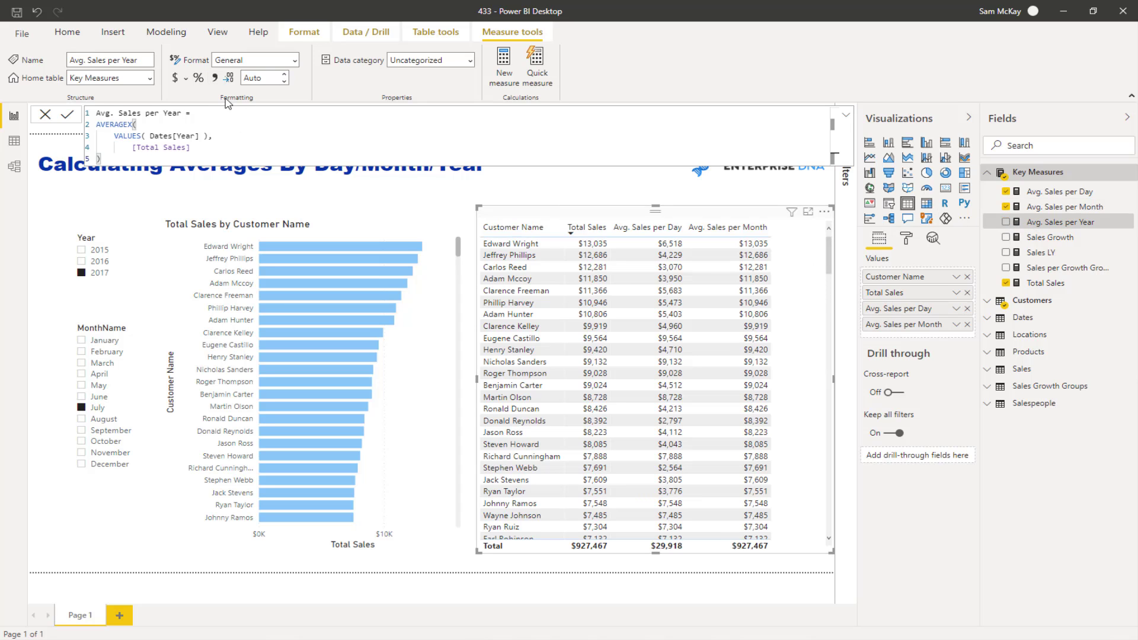
click(173, 79)
click(271, 79)
text(0)
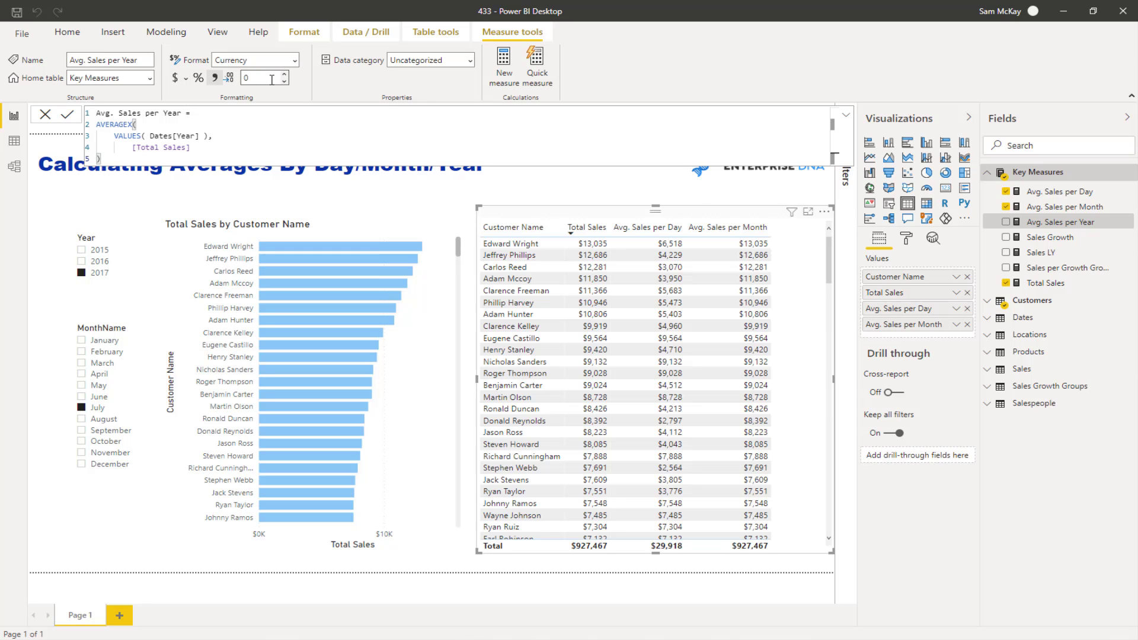
key(Return)
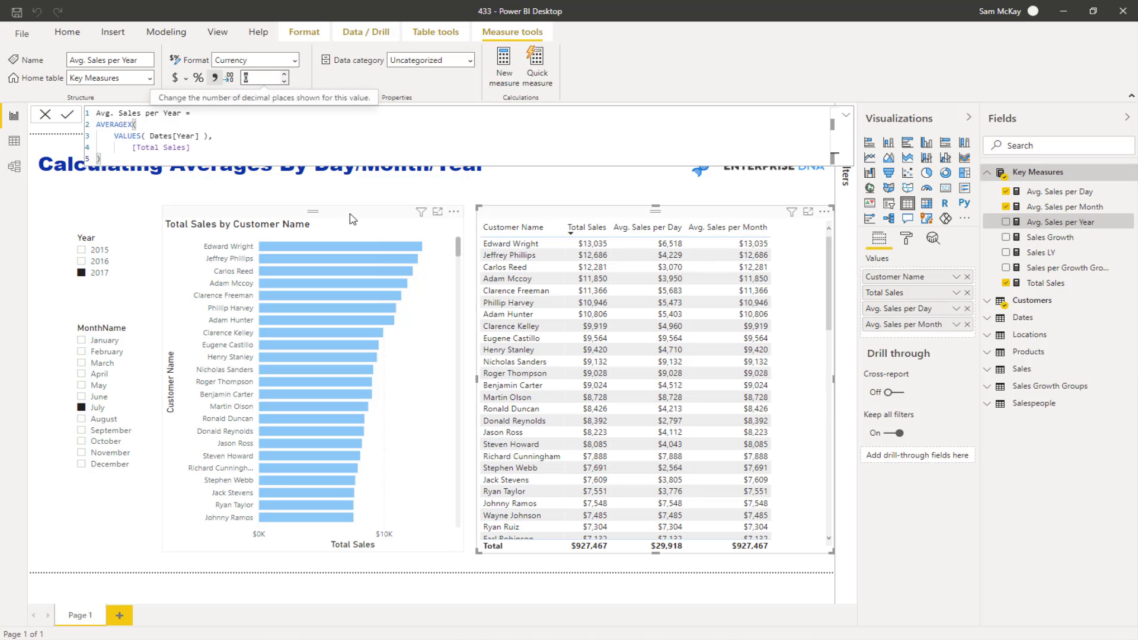
Move the Total Sales by Customer Name chart closer to the slicers and make it narrower.
click(353, 219)
mouse_move(380, 220)
mouse_down()
mouse_move(348, 222)
mouse_move(368, 219)
mouse_up()
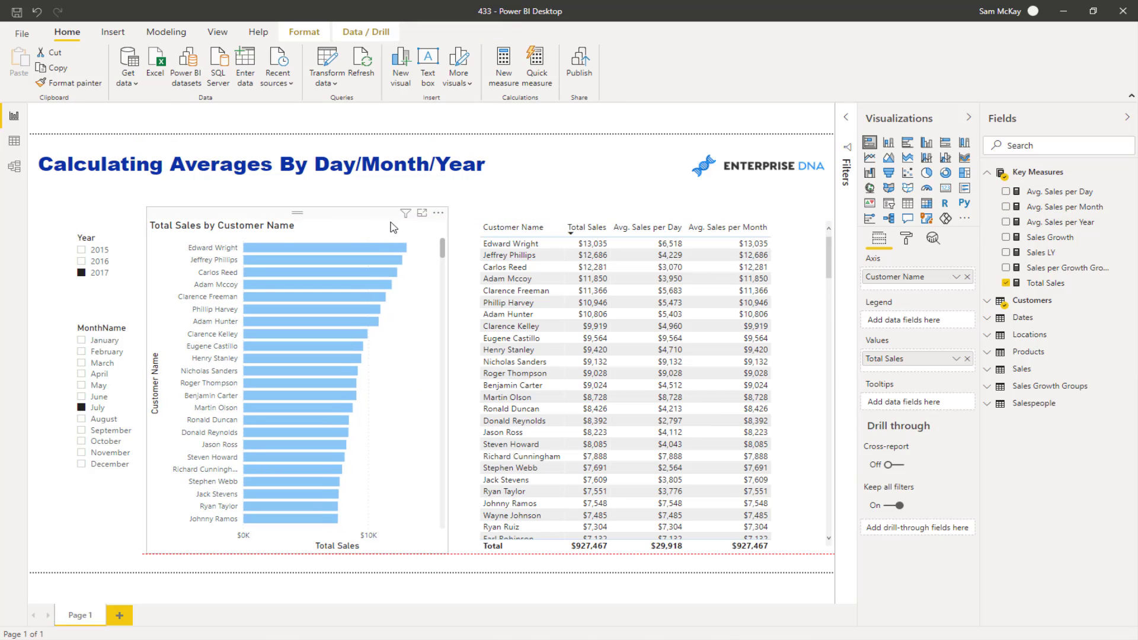
drag(436, 207, 409, 208)
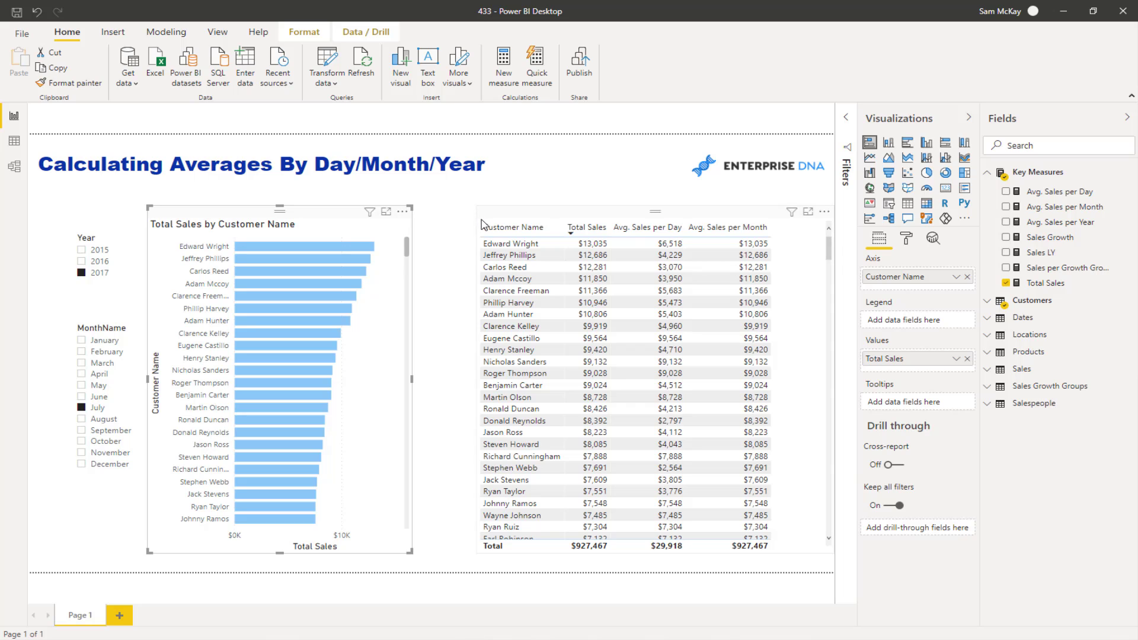
Widen the customer table towards the chart and shift the Year and MonthName slicers closer to the page's left edge.
click(483, 221)
drag(478, 207, 423, 209)
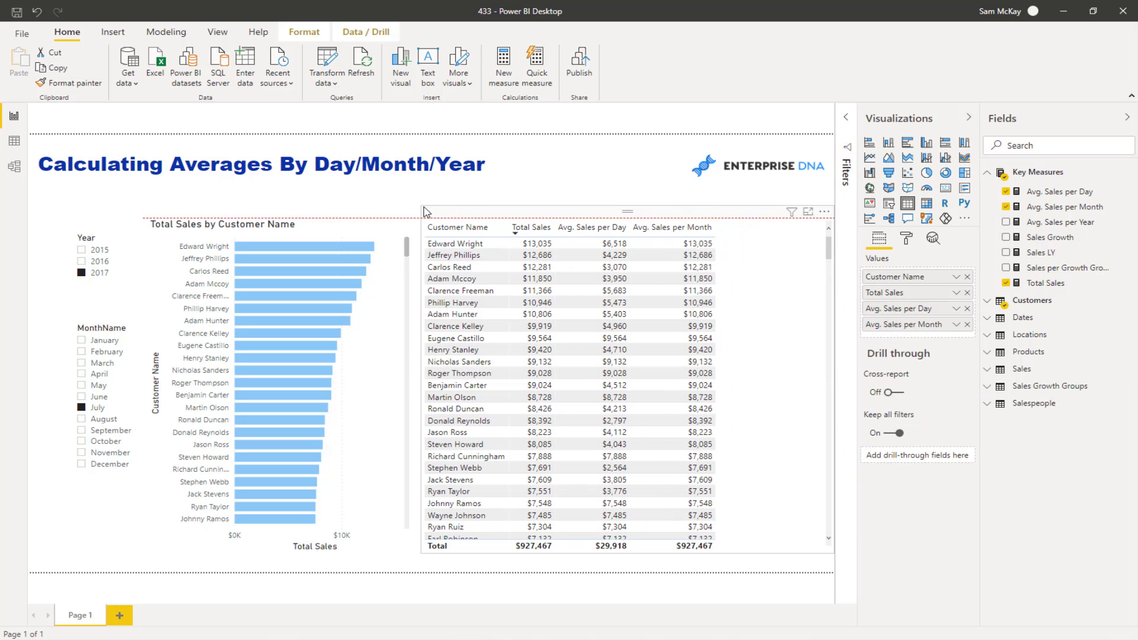
drag(75, 233, 59, 234)
drag(102, 321, 84, 317)
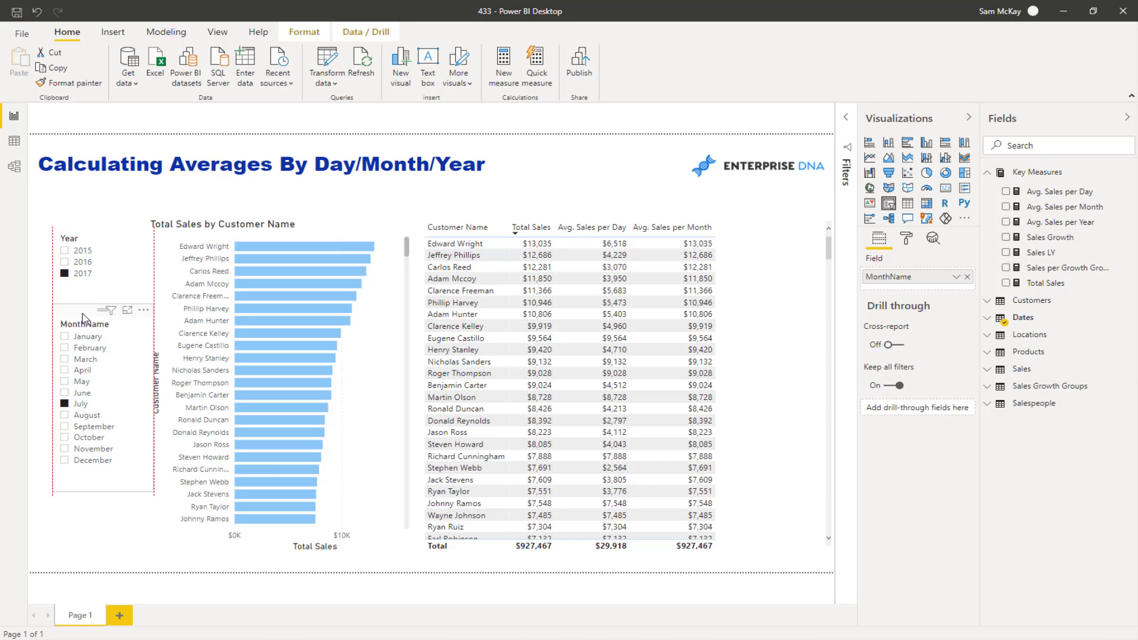
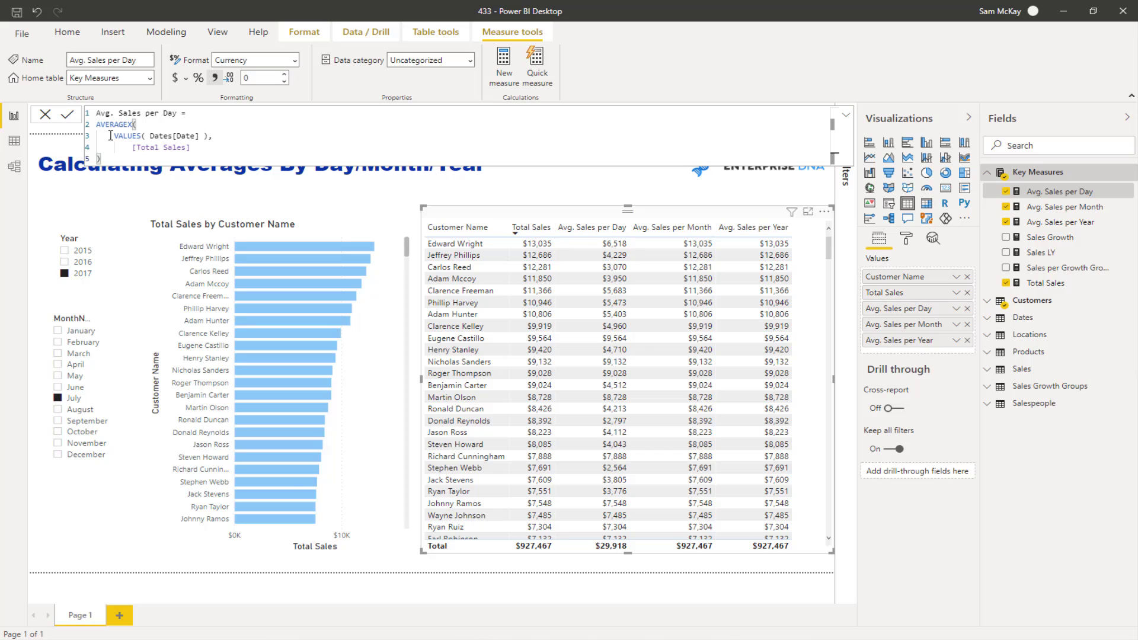
Examine the VALUES( Dates[Date] ) line in the Avg. Sales per Day formula, and select the customer chart.
drag(110, 135, 243, 139)
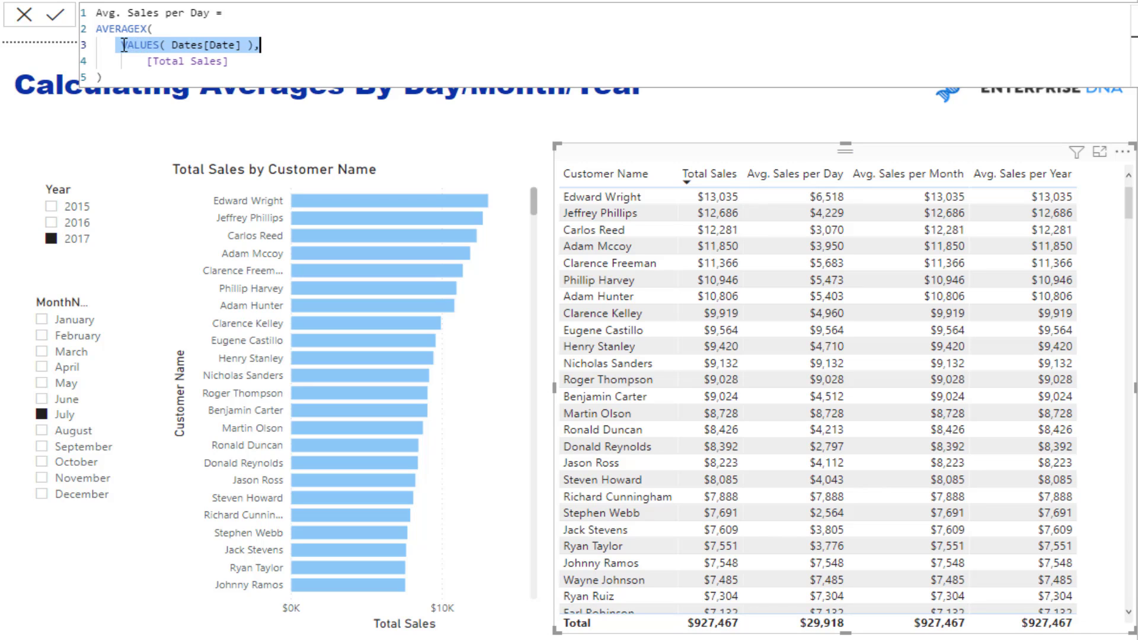
drag(121, 45, 310, 48)
click(460, 166)
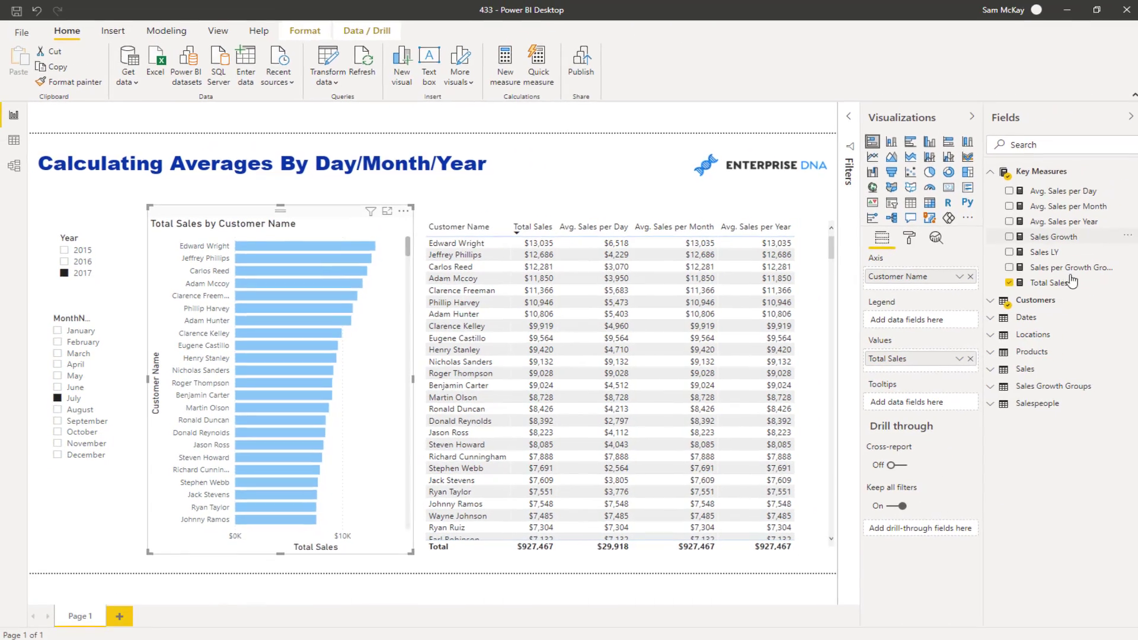
Create a measure in Key Measures with the formula Total Transactions = COUNTROWS( Sales ).
click(1048, 238)
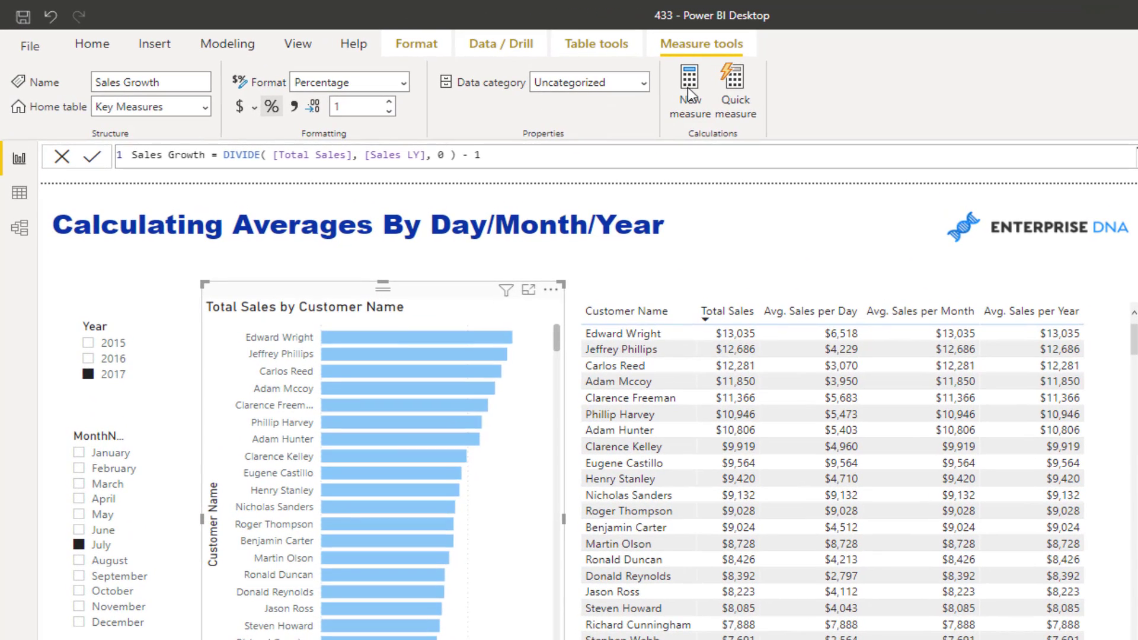
click(688, 87)
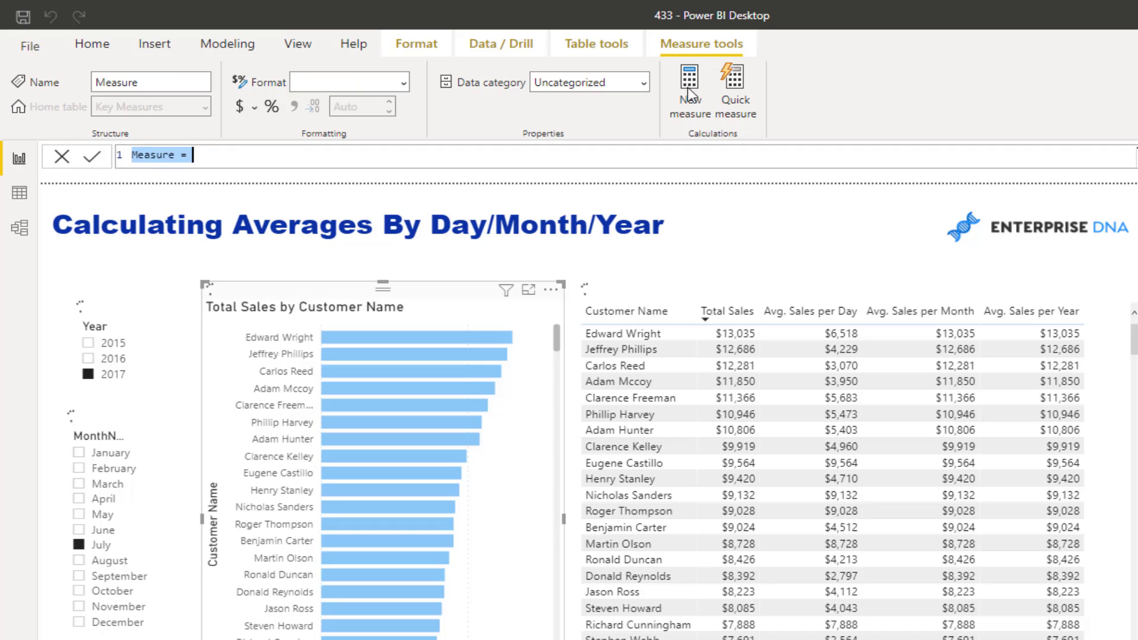
text(Total)
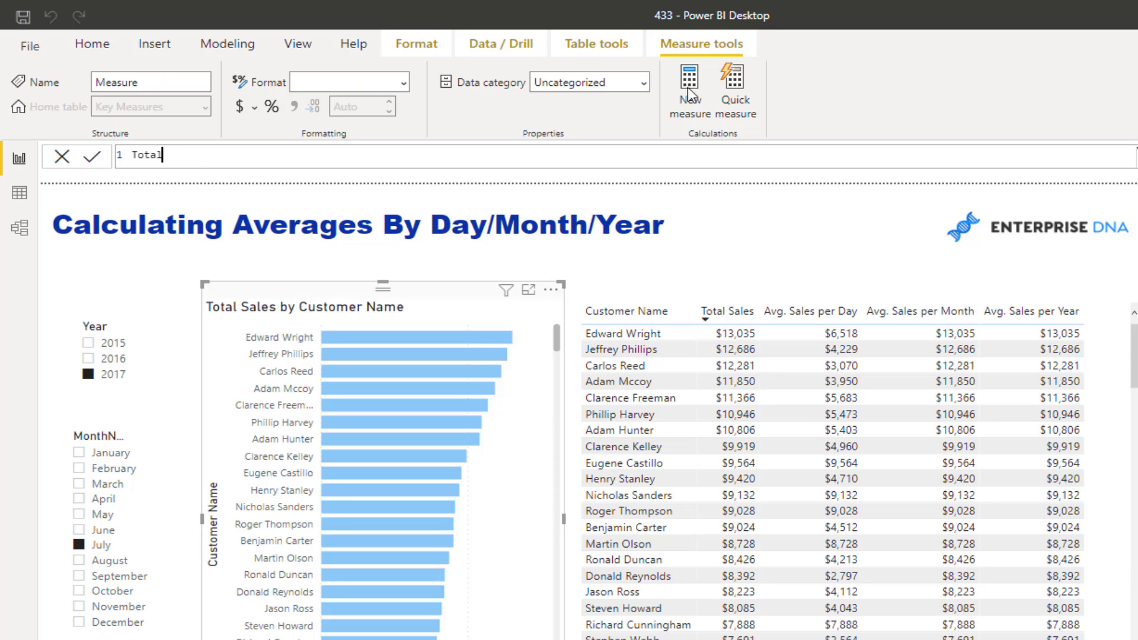
text( Transactions = COUNTR)
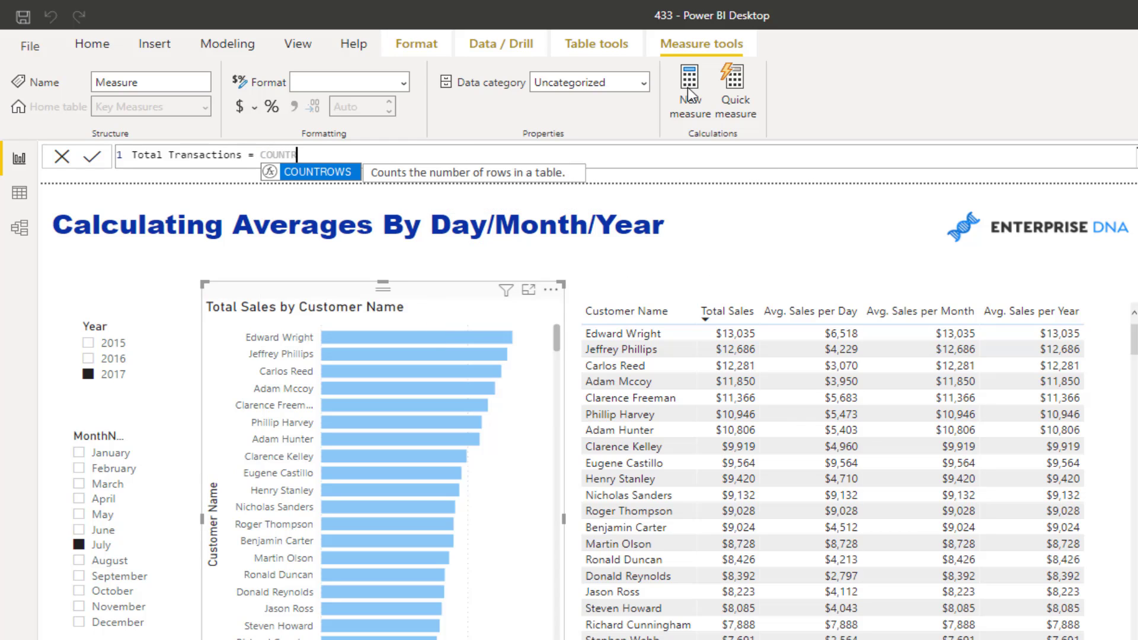
key(Tab)
text(Sal)
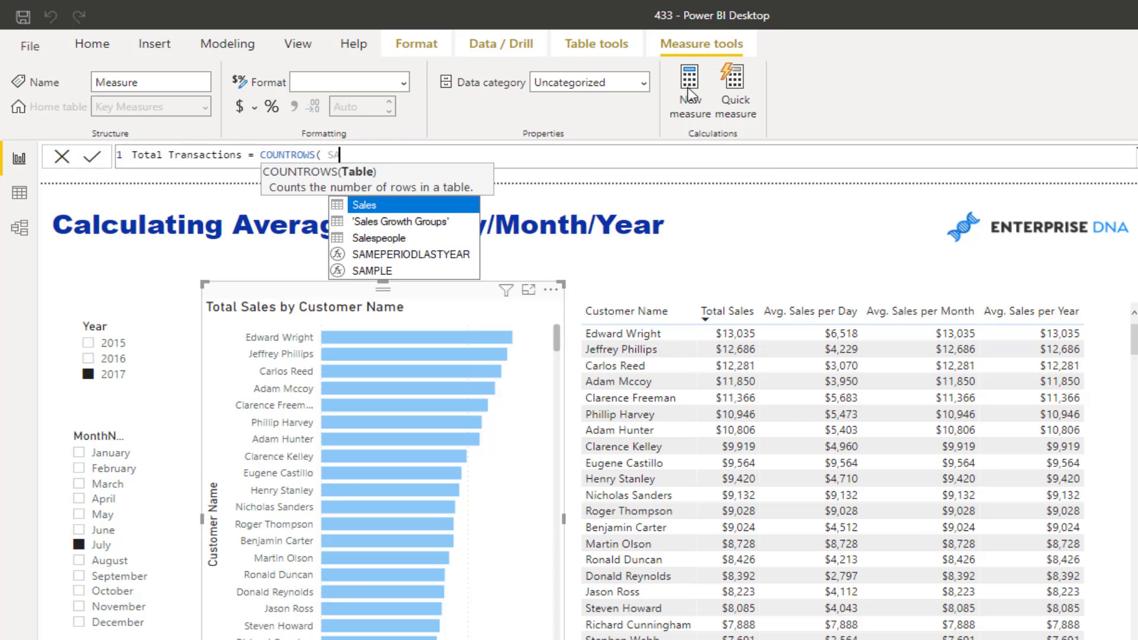
key(Tab)
text())
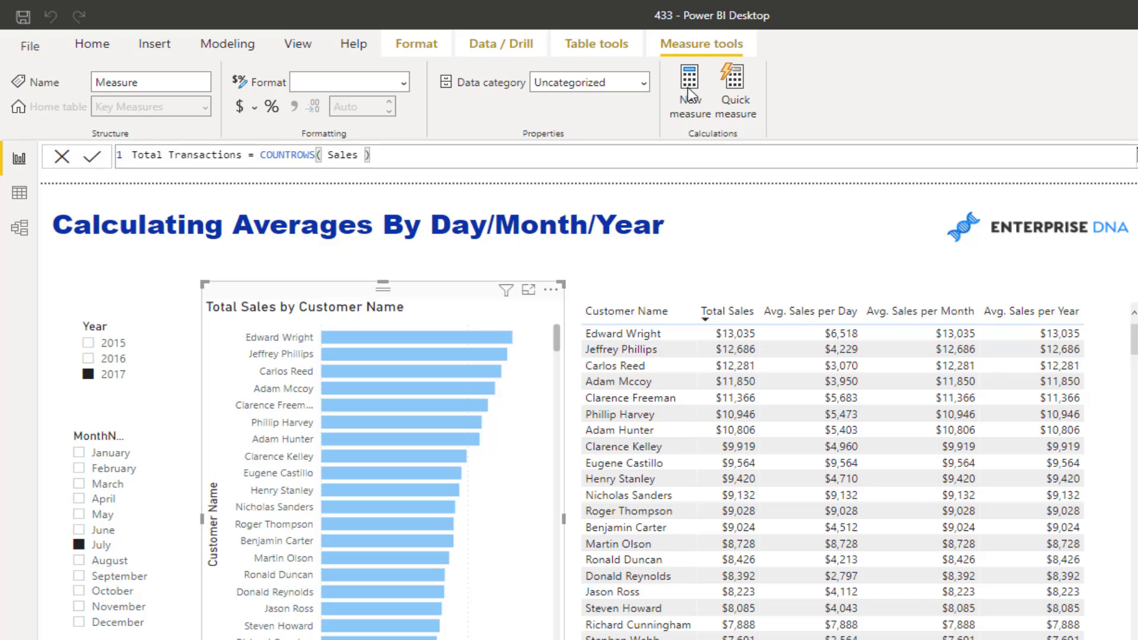
key(Return)
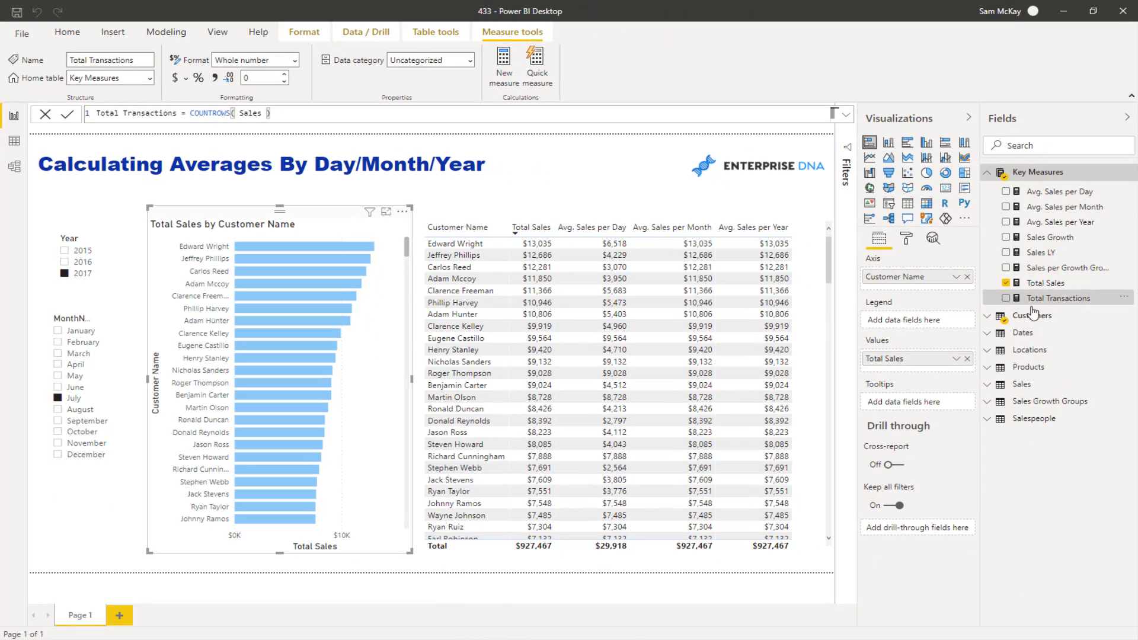
Add Total Transactions to the tooltips of the customer sales chart and check the tooltip on the first customer's bar.
drag(1050, 303, 918, 406)
mouse_move(308, 252)
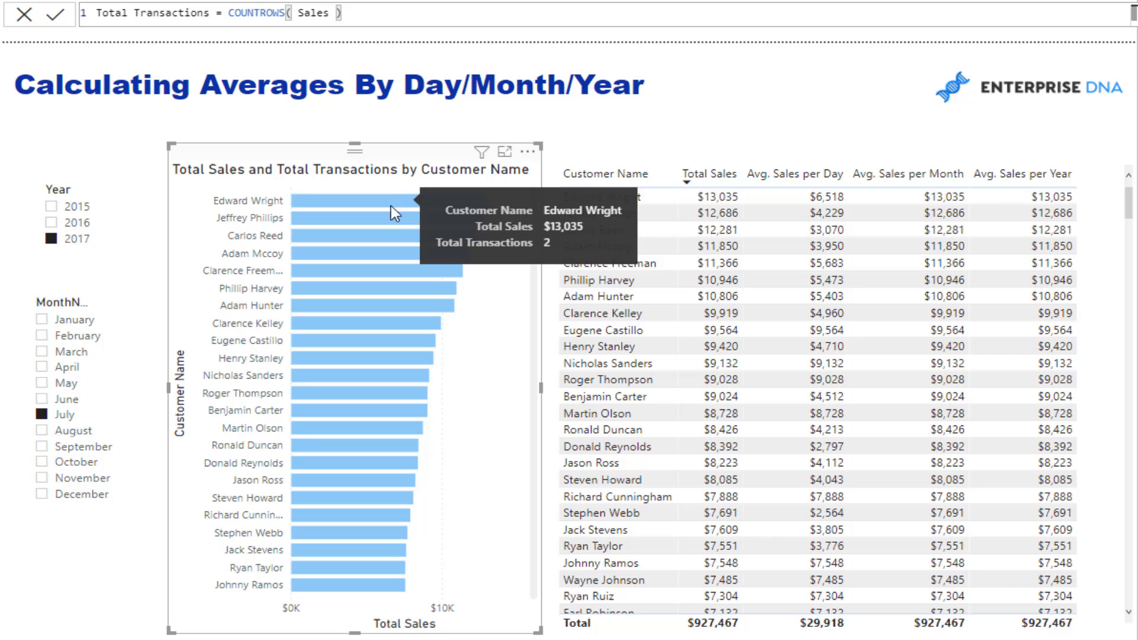
mouse_move(389, 225)
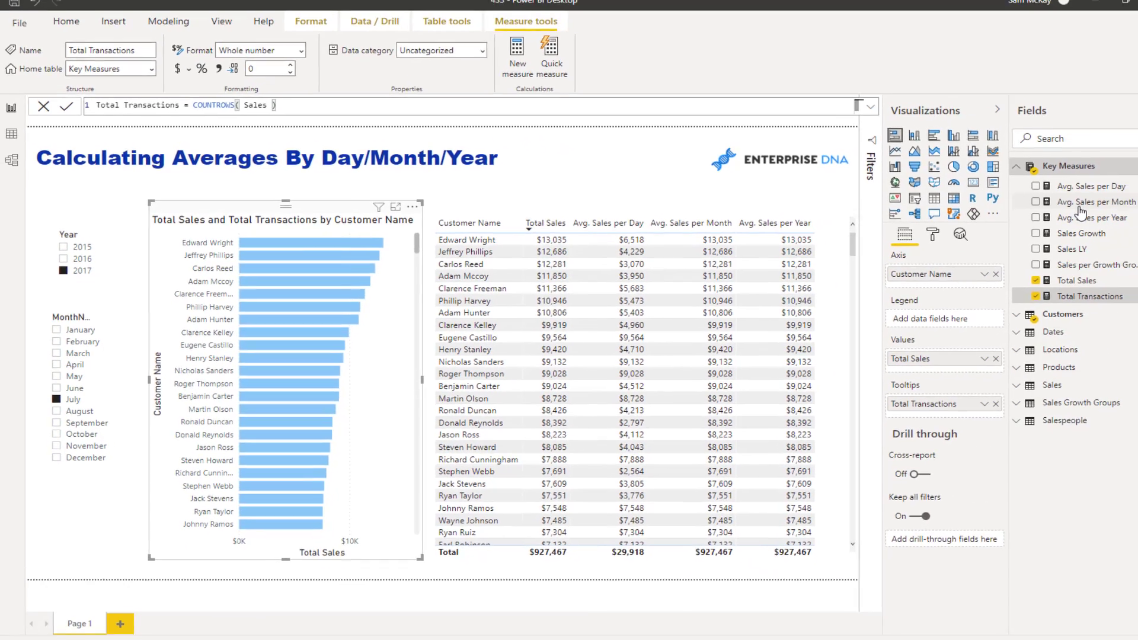
Examine the VALUES( Dates[Month & Year] ) line in Avg. Sales per Month against the first customer's chart tooltip and the customer table.
click(1065, 206)
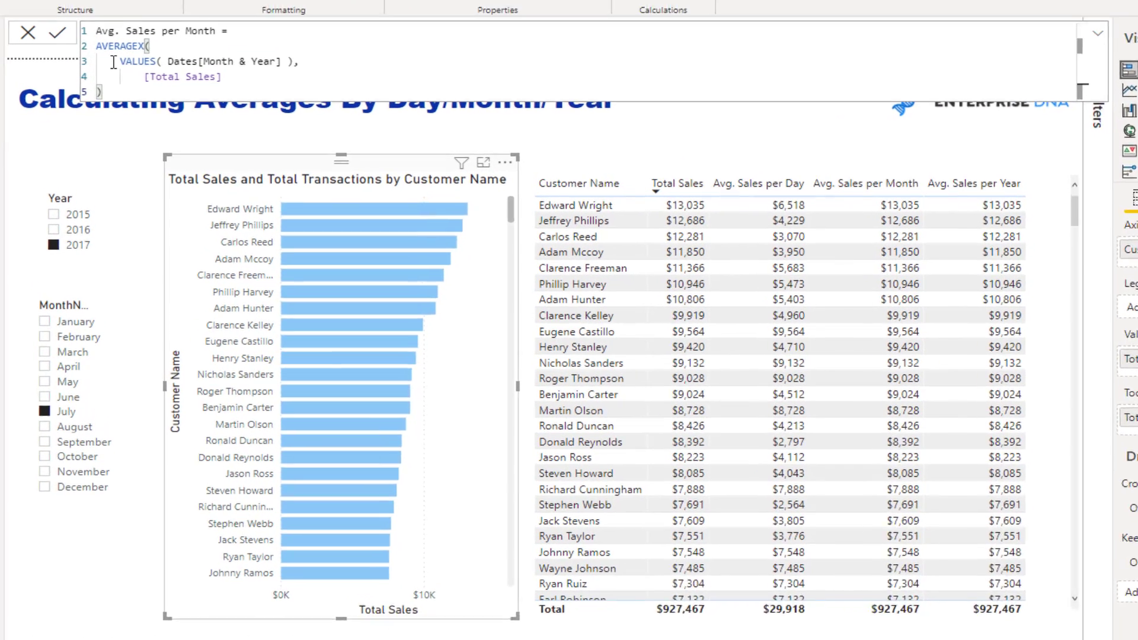
drag(117, 135, 284, 137)
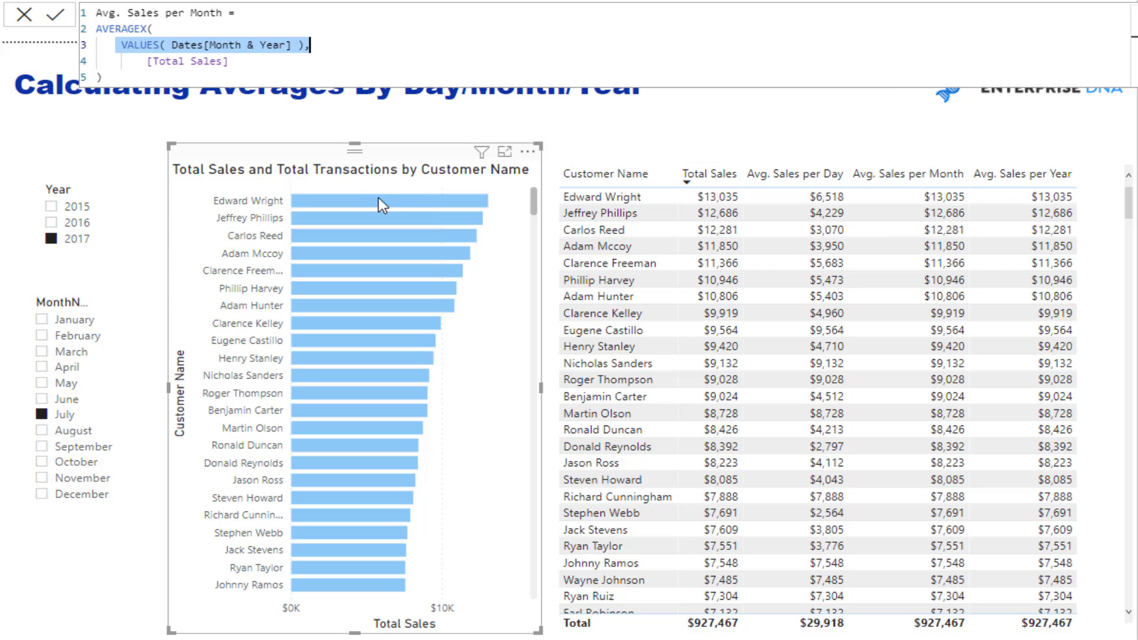
mouse_move(380, 199)
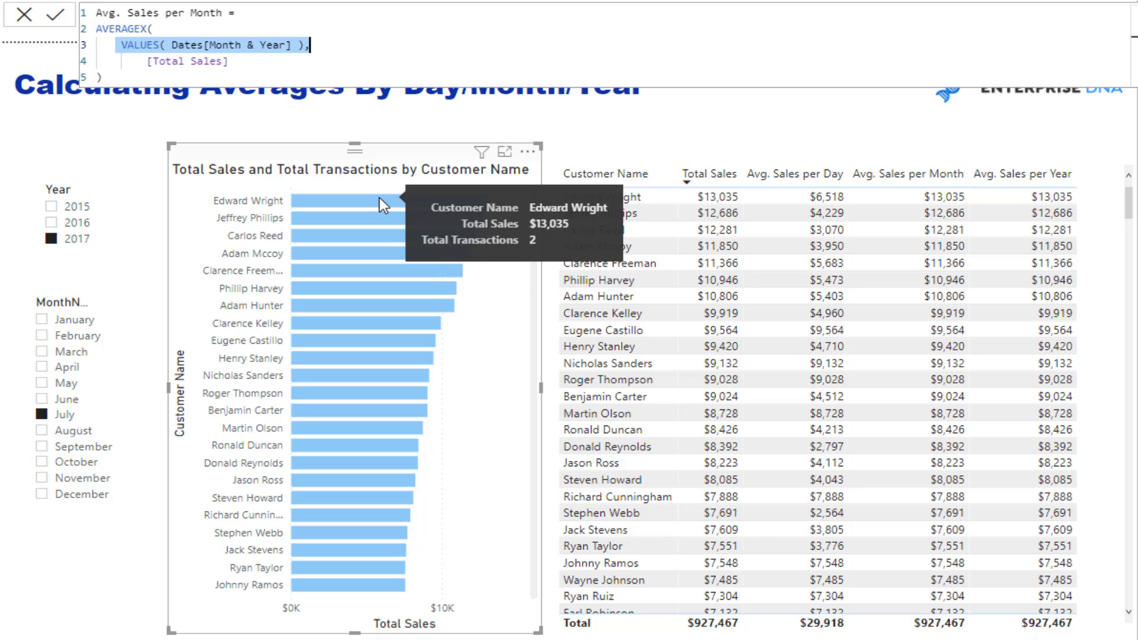
mouse_move(382, 221)
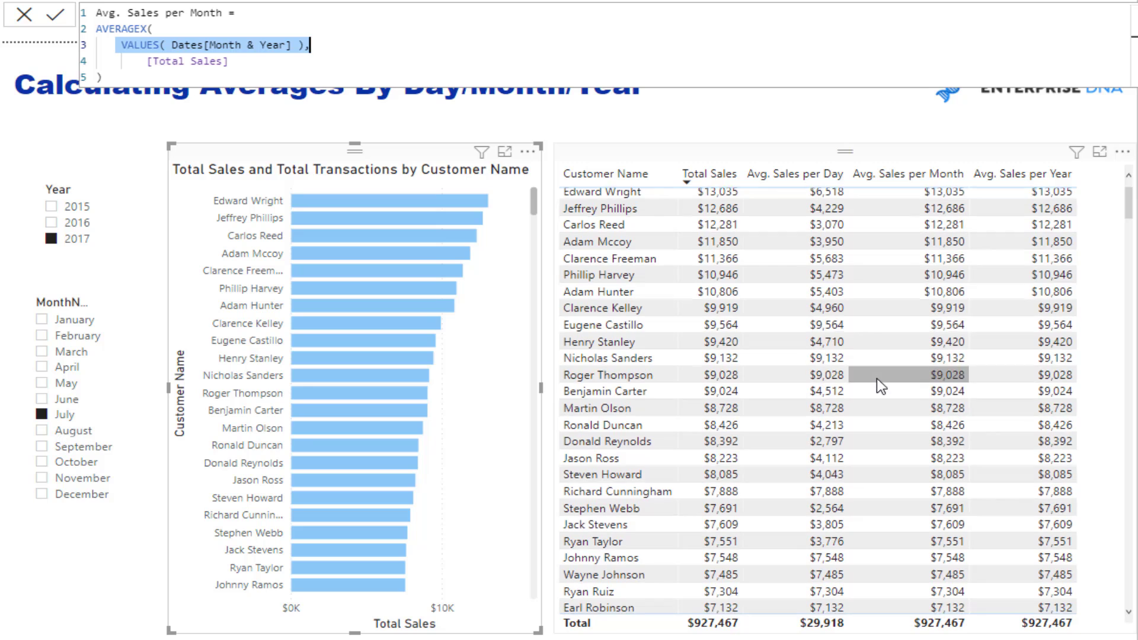
scroll(877, 378, down, 2)
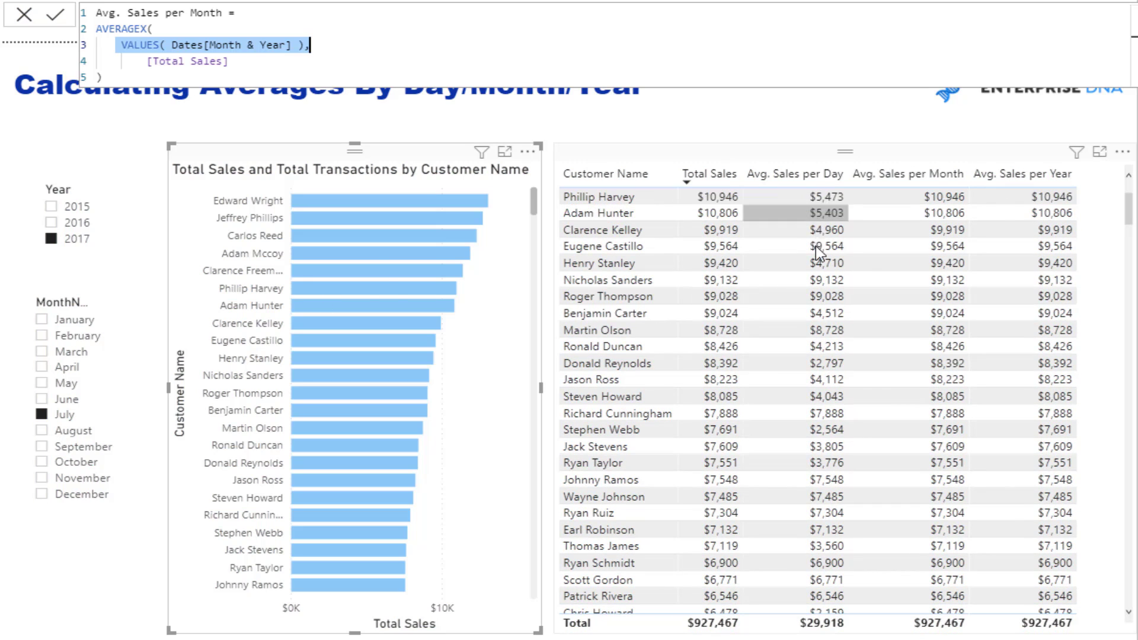
scroll(818, 261, up, 2)
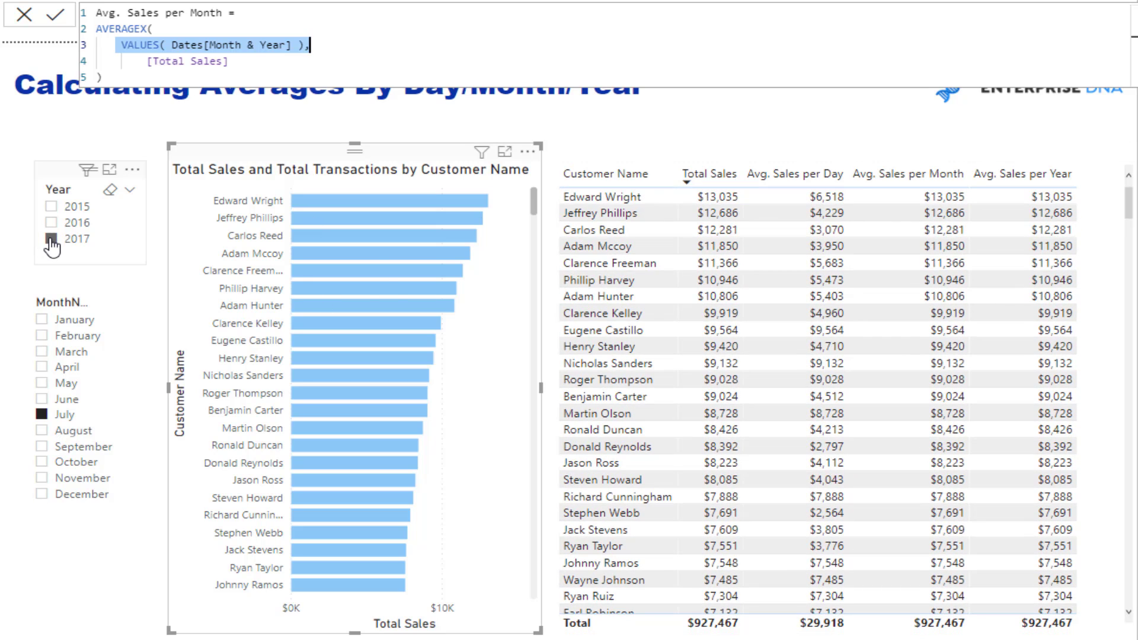
Clear the July filter and shift the Year slicer to line up with the MonthName slicer.
click(42, 417)
drag(46, 172, 37, 170)
click(42, 415)
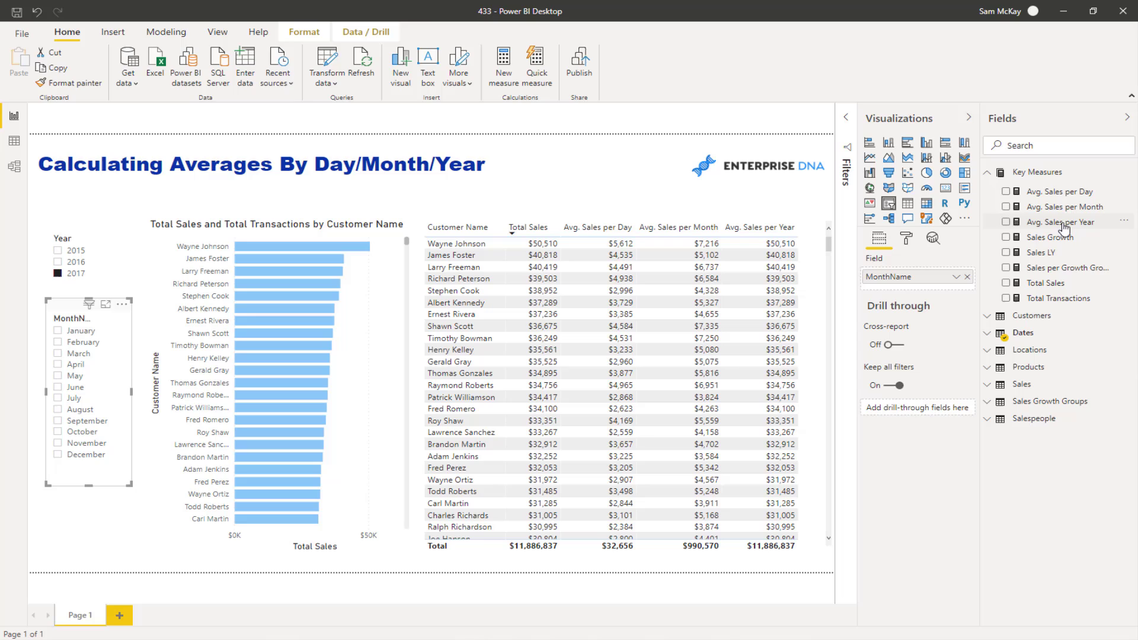
Examine the VALUES( Dates[Year] ) line in the Avg. Sales per Year formula, and open the Avg. Sales per Month formula.
click(1028, 224)
drag(227, 135, 115, 135)
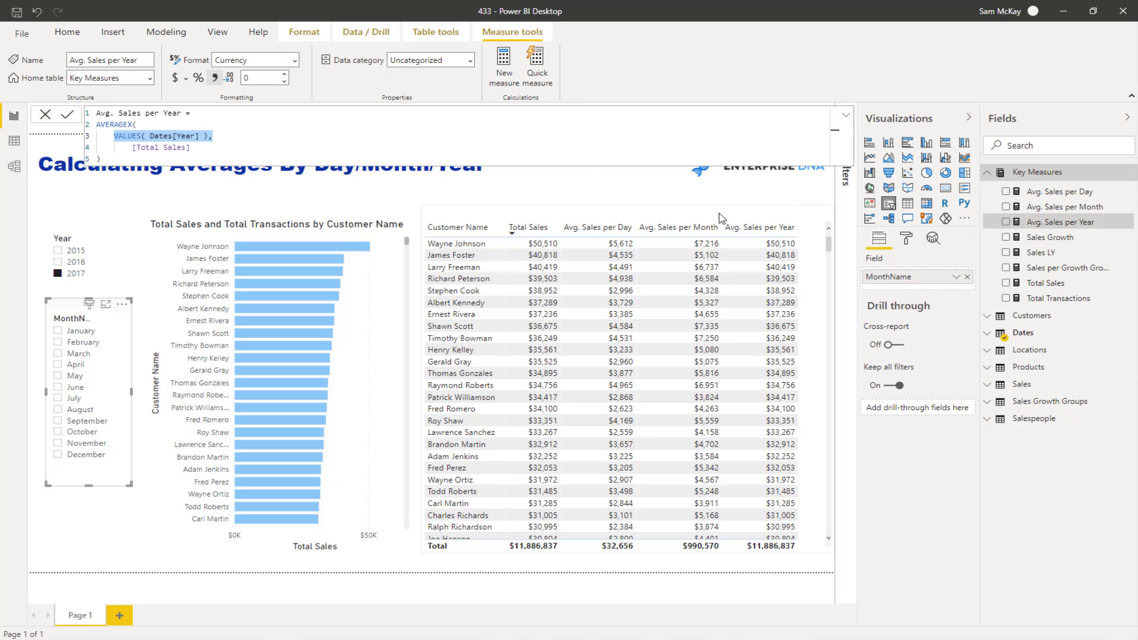
click(741, 214)
click(1052, 207)
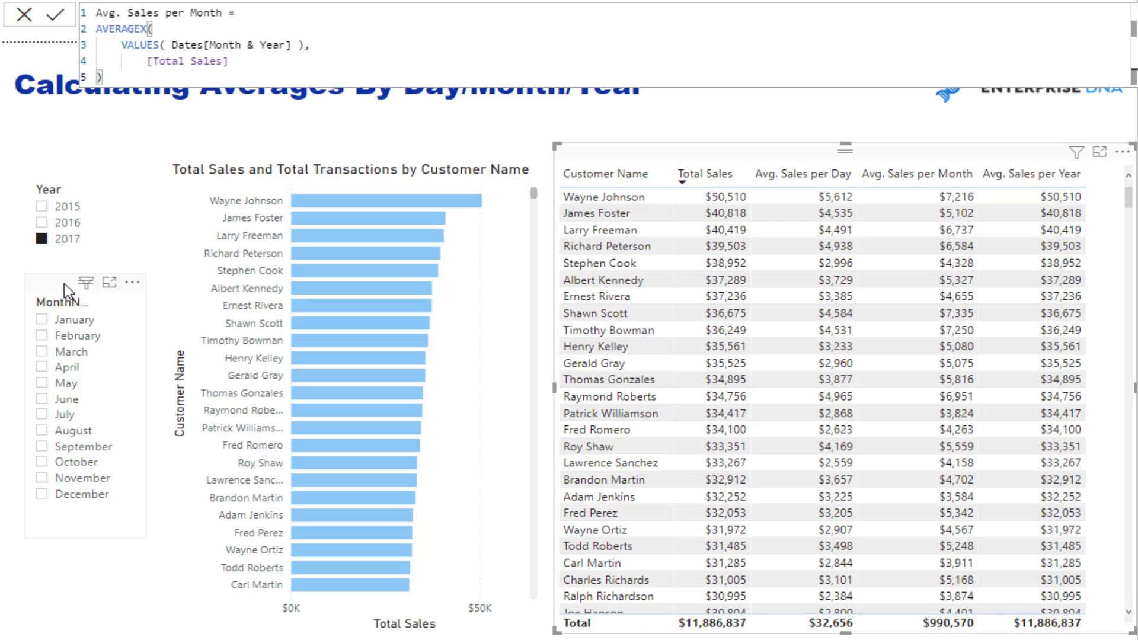
Compare the customer averages without and with the 2017 filter while reviewing the VALUES( Dates[Year] ) line in Avg. Sales per Year.
click(42, 239)
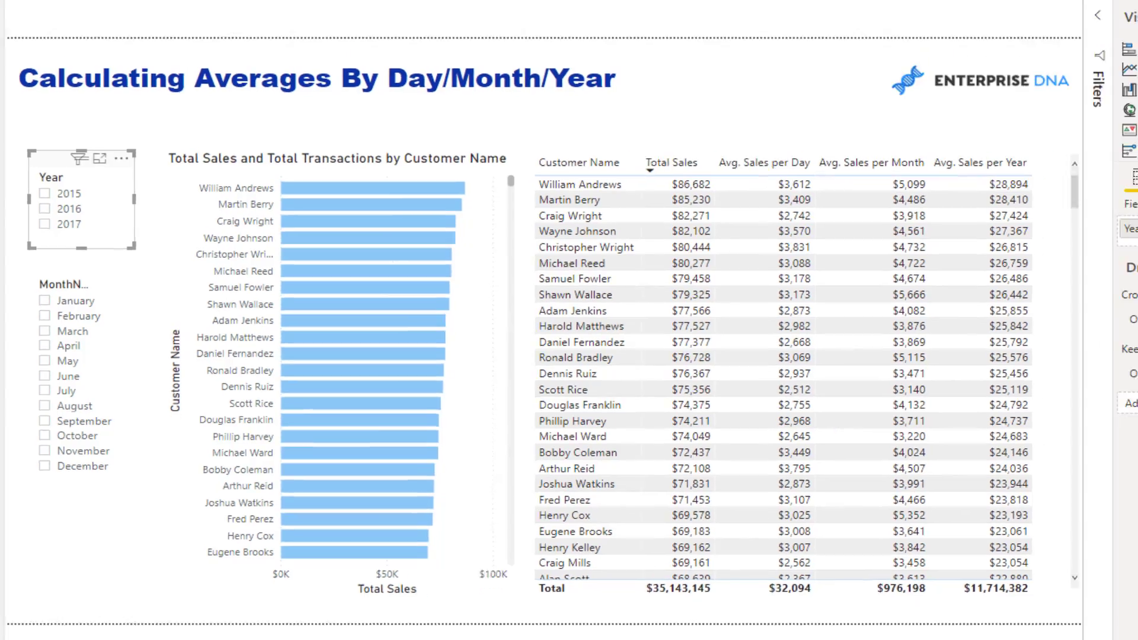
click(1060, 222)
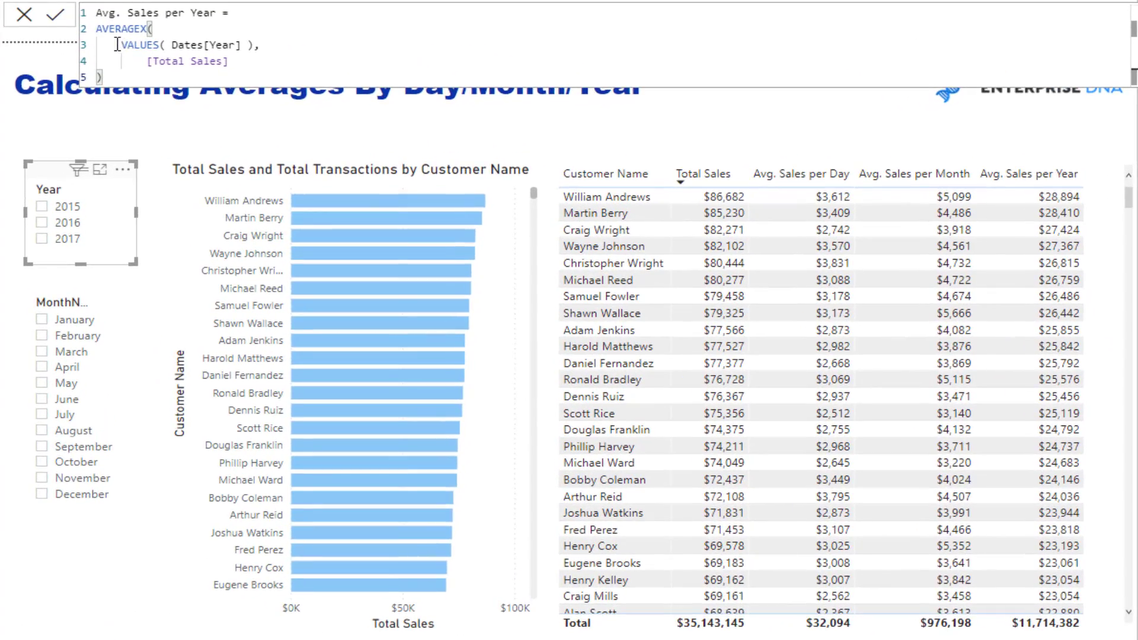
drag(117, 44, 319, 41)
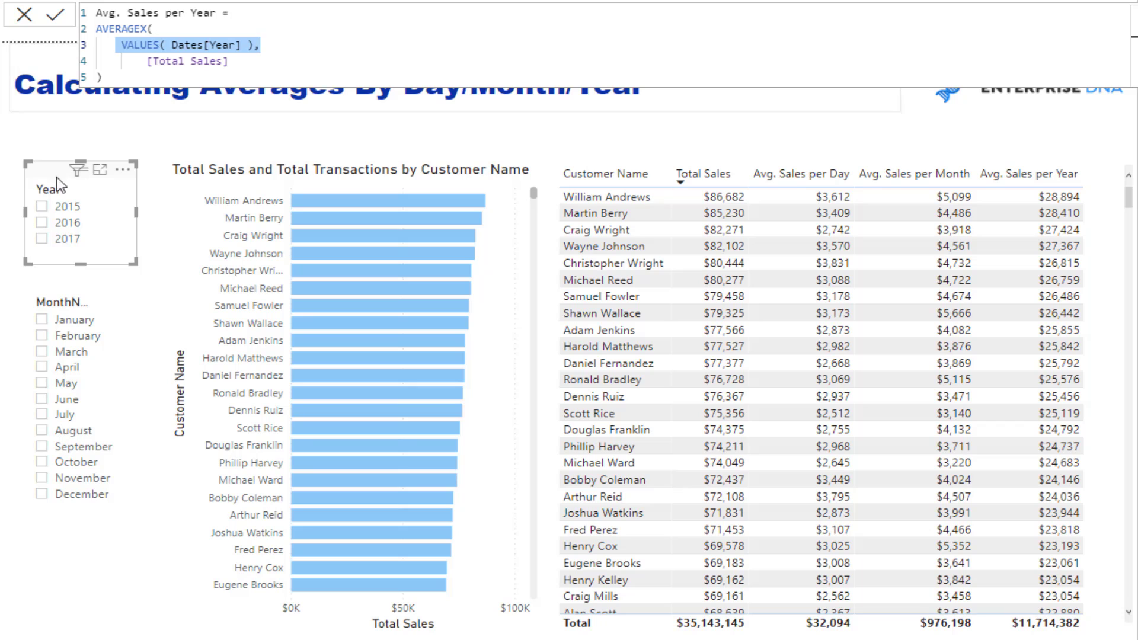
click(42, 239)
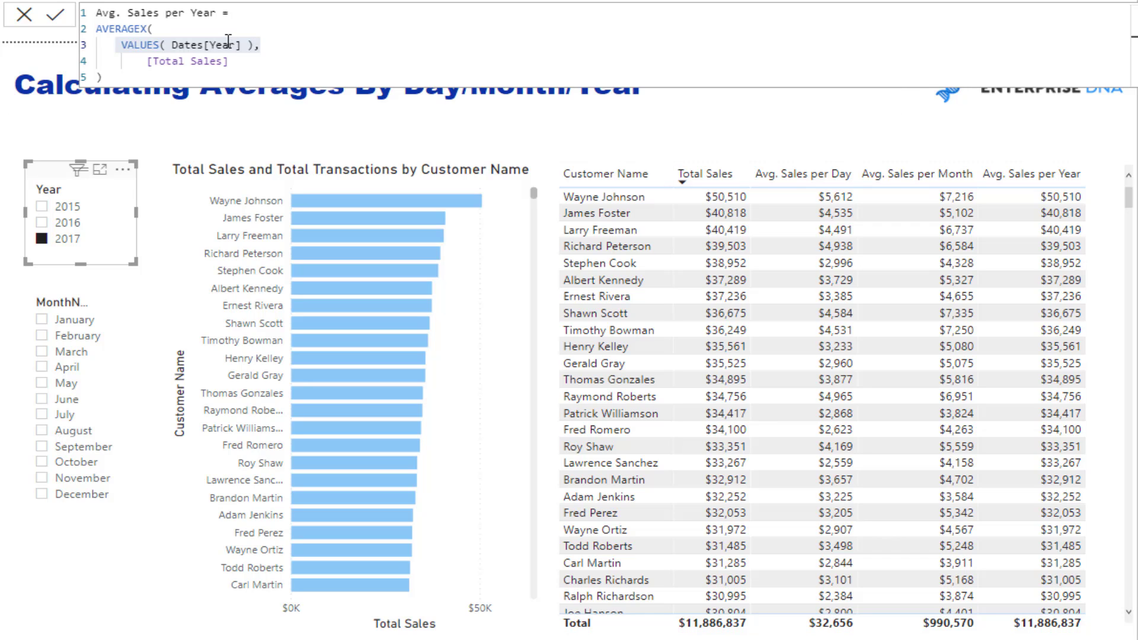
Compare the VALUES line of the Avg. Sales per Year formula with the one in Avg. Sales per Day.
click(122, 46)
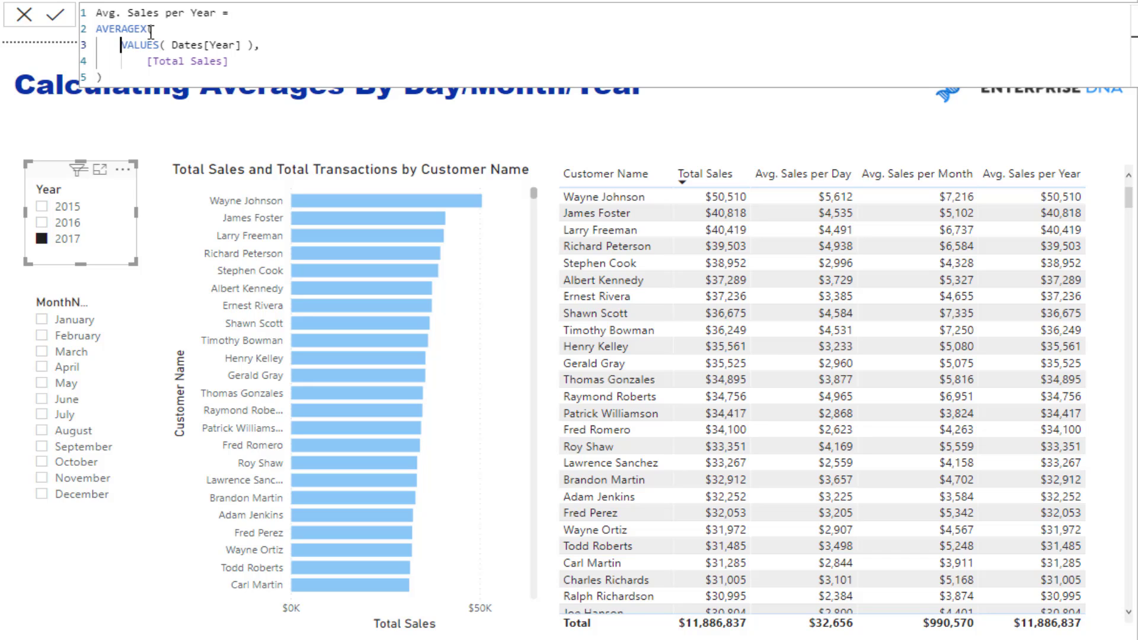
drag(123, 45, 253, 48)
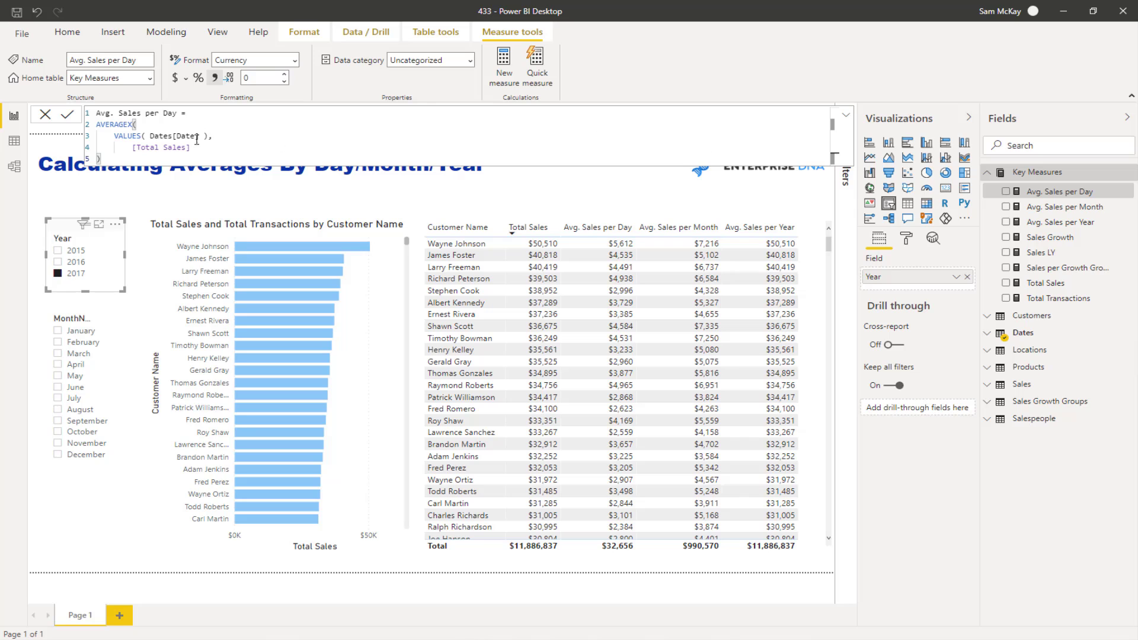
drag(115, 136, 211, 135)
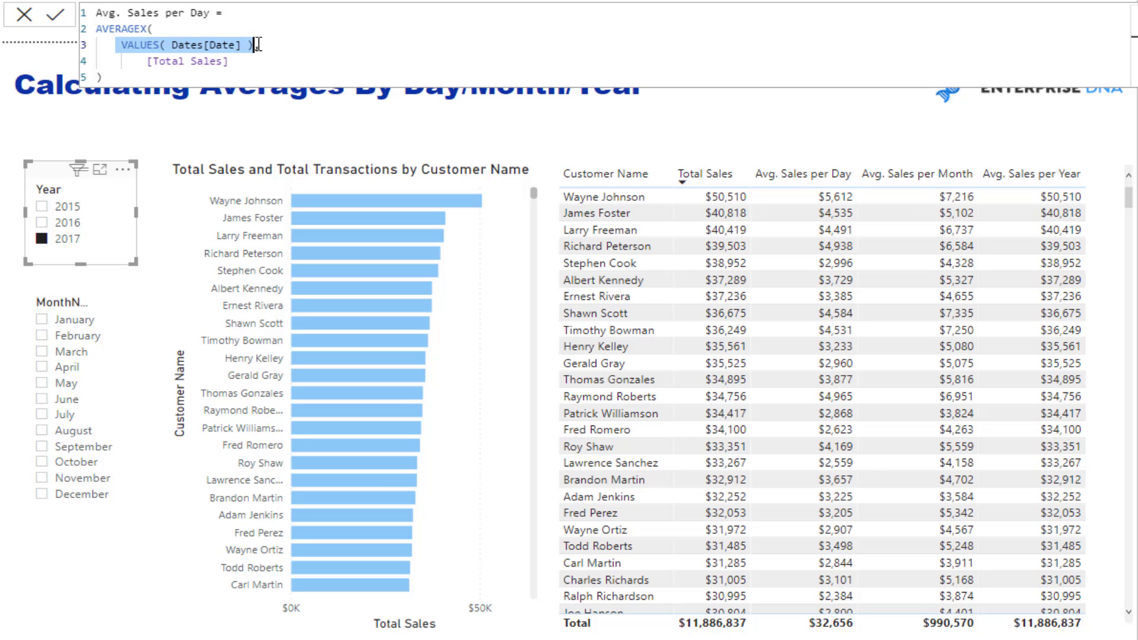
click(259, 44)
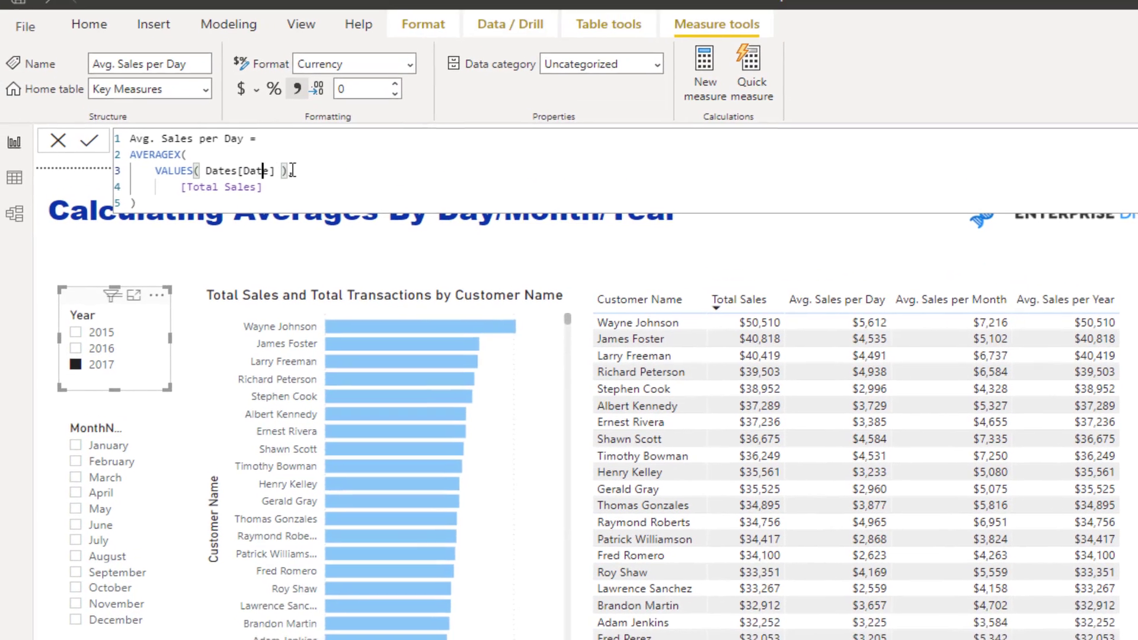
key(Left)
key(Left)
key(Left)
key(Left)
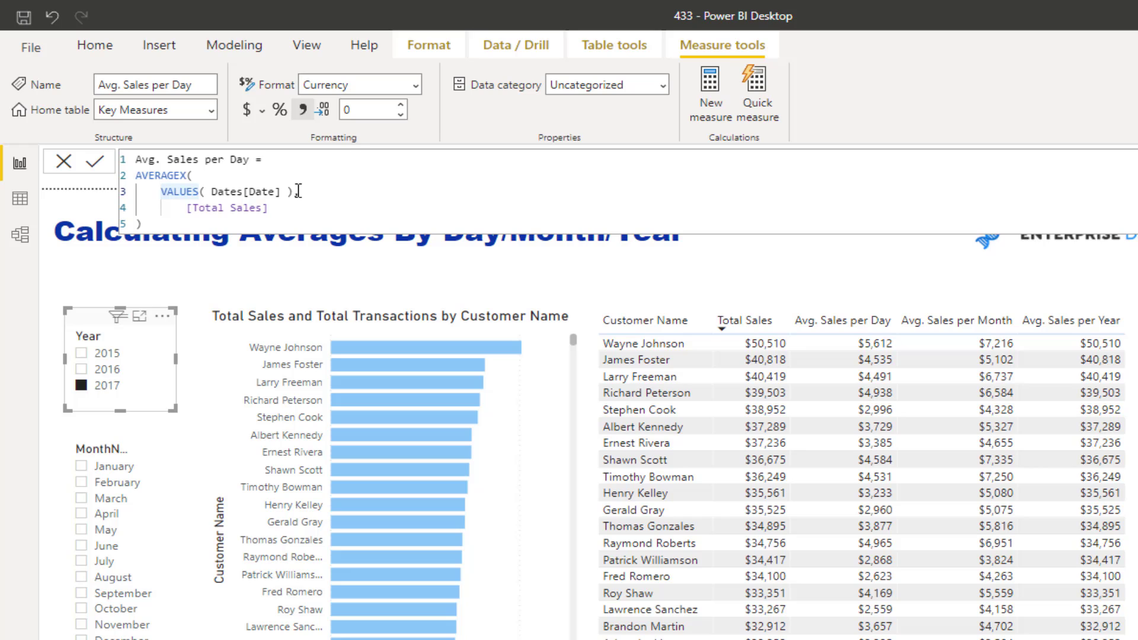
text(CAL)
key(Tab)
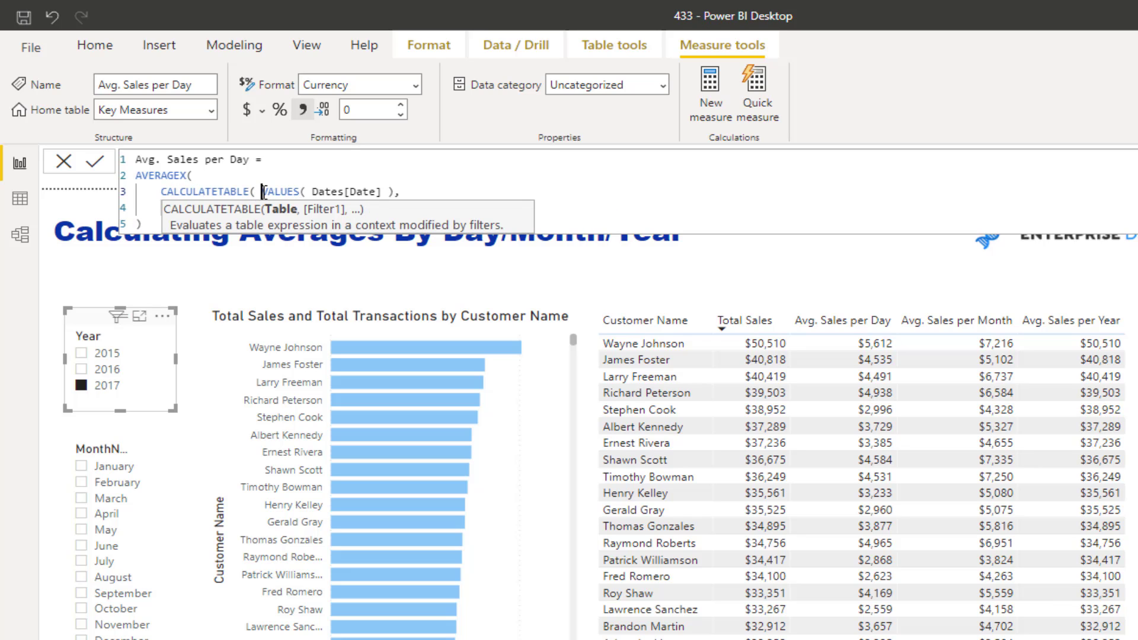
key(shift+Left)
key(shift+Left)
key(ctrl+shift+Left)
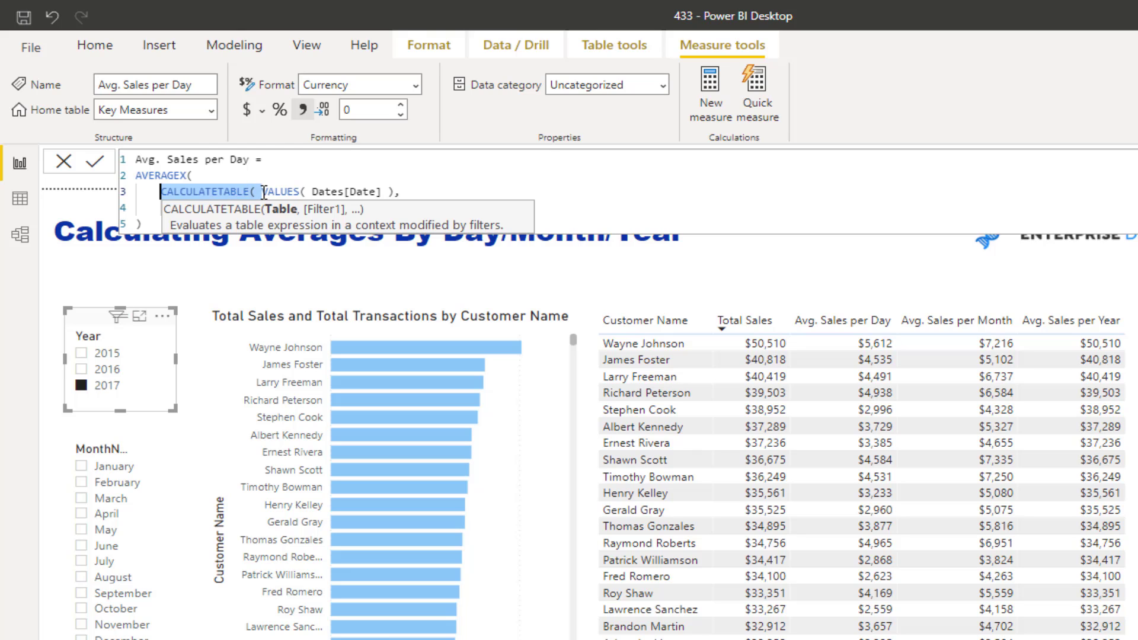
key(BackSpace)
Replace VALUES( Dates[Date] ) in the Avg. Sales per Day formula with ALLEXCEPT( Dates, Dates[Year] ) and apply the change.
text(ALLE)
key(Tab)
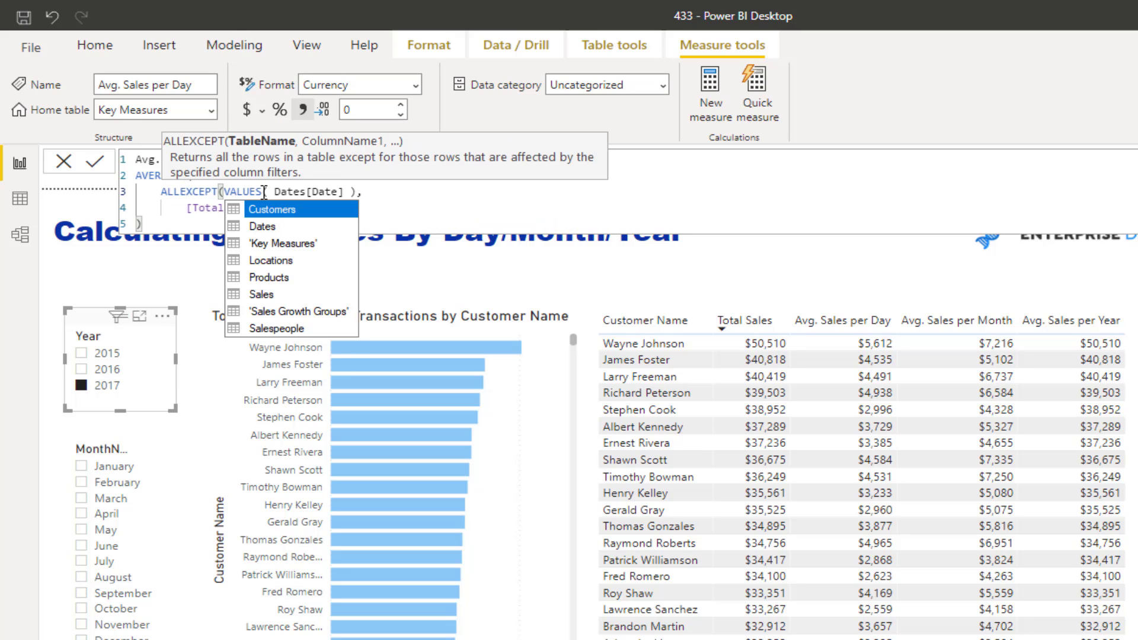
click(364, 191)
key(shift+Left)
key(shift+Left)
key(shift+Left)
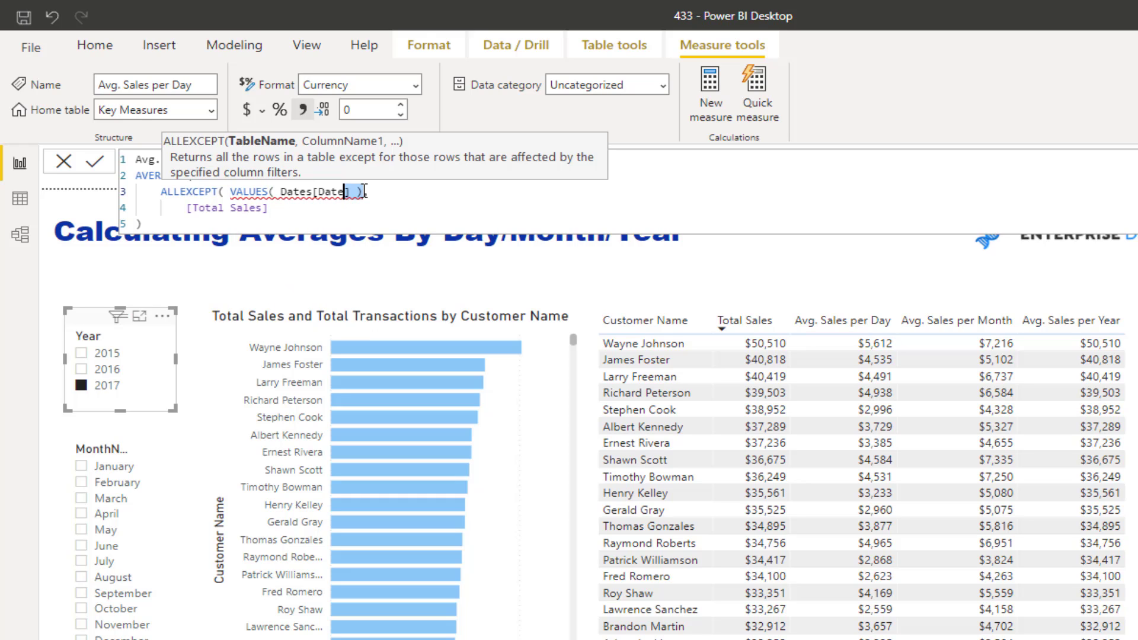
key(shift+Left)
key(shift+Left)
key(shift+Left)
key(shift+Left)
key(shift+Left)
key(shift+Left)
key(shift+Left)
key(shift+Left)
key(shift+Left)
key(shift+Left)
key(shift+Left)
key(shift+Left)
key(shift+Left)
key(shift+Left)
key(shift+Left)
key(shift+Left)
key(shift+Left)
key(shift+Left)
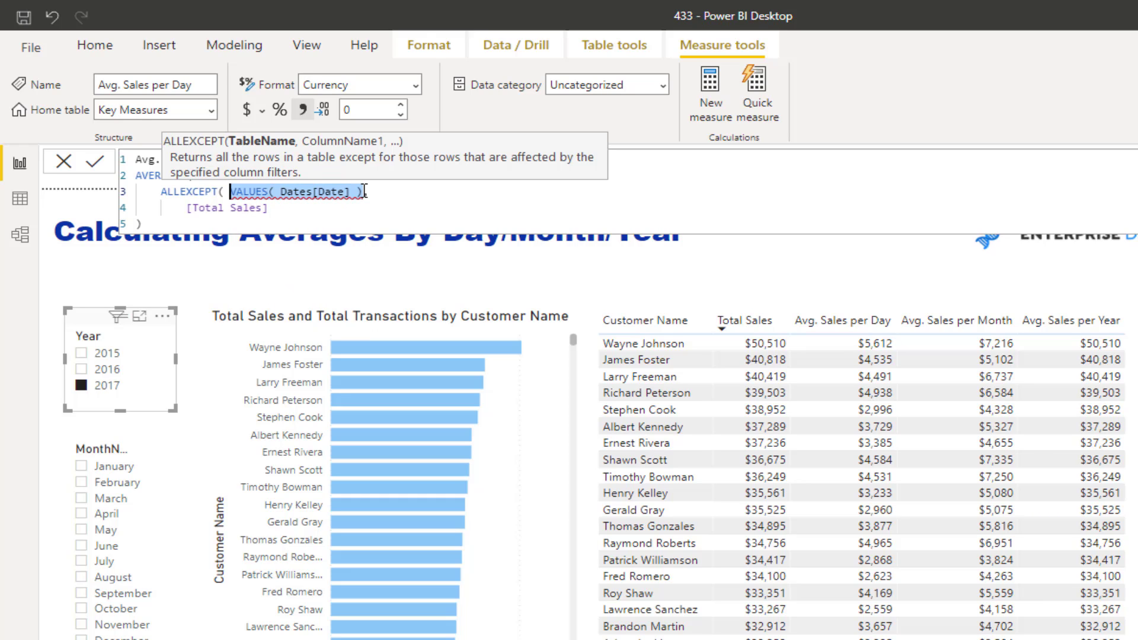
text(Dates)
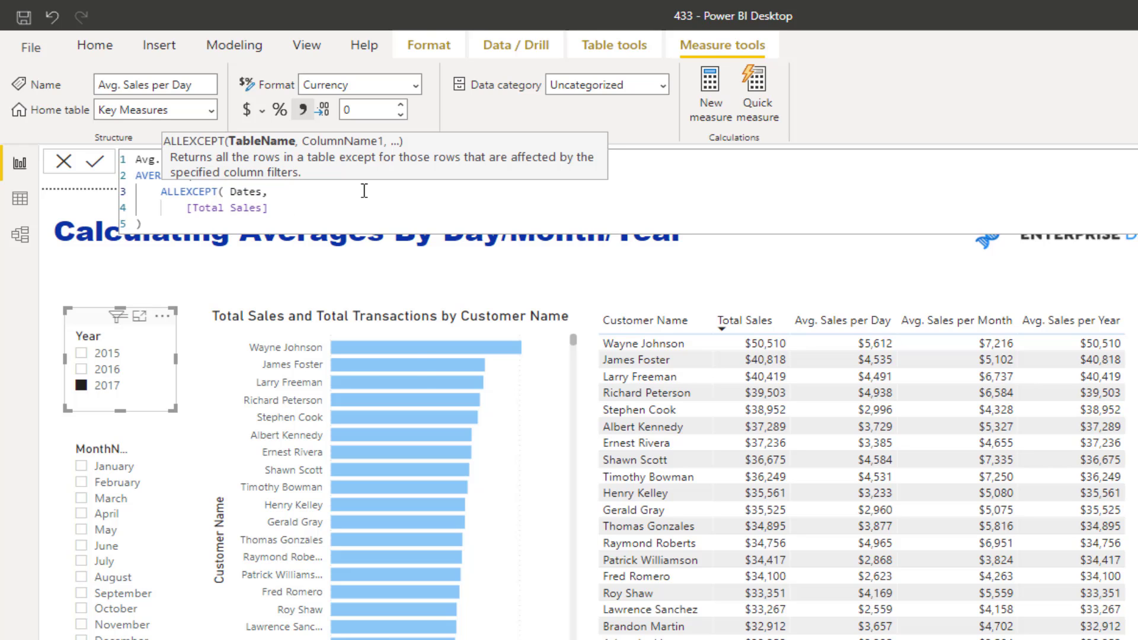
text(, Yea,)
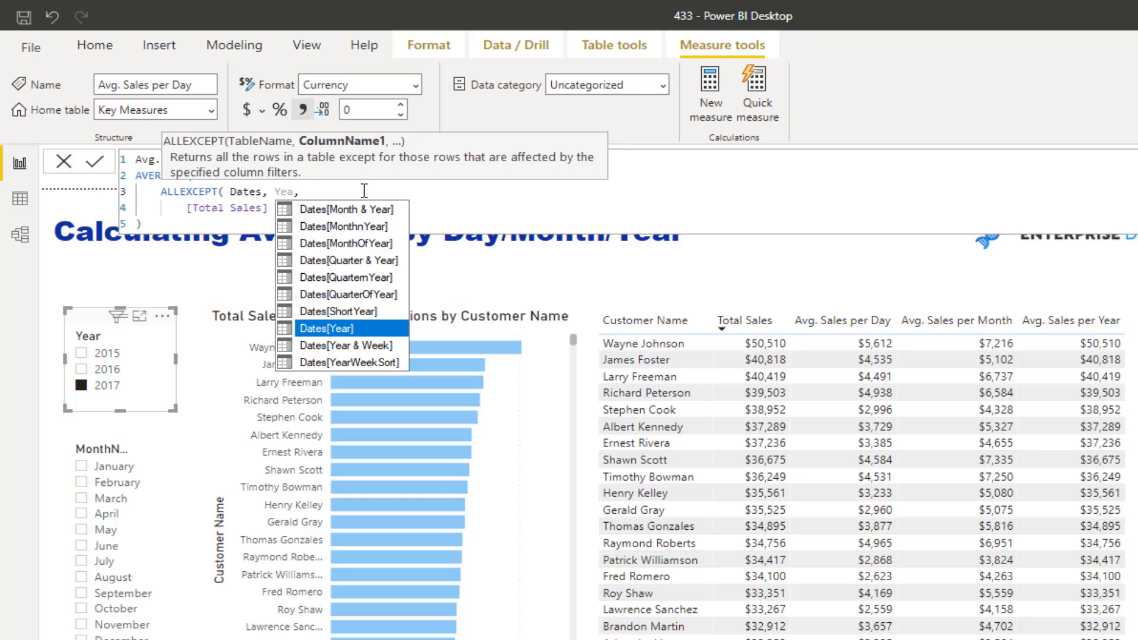
key(Tab)
text())
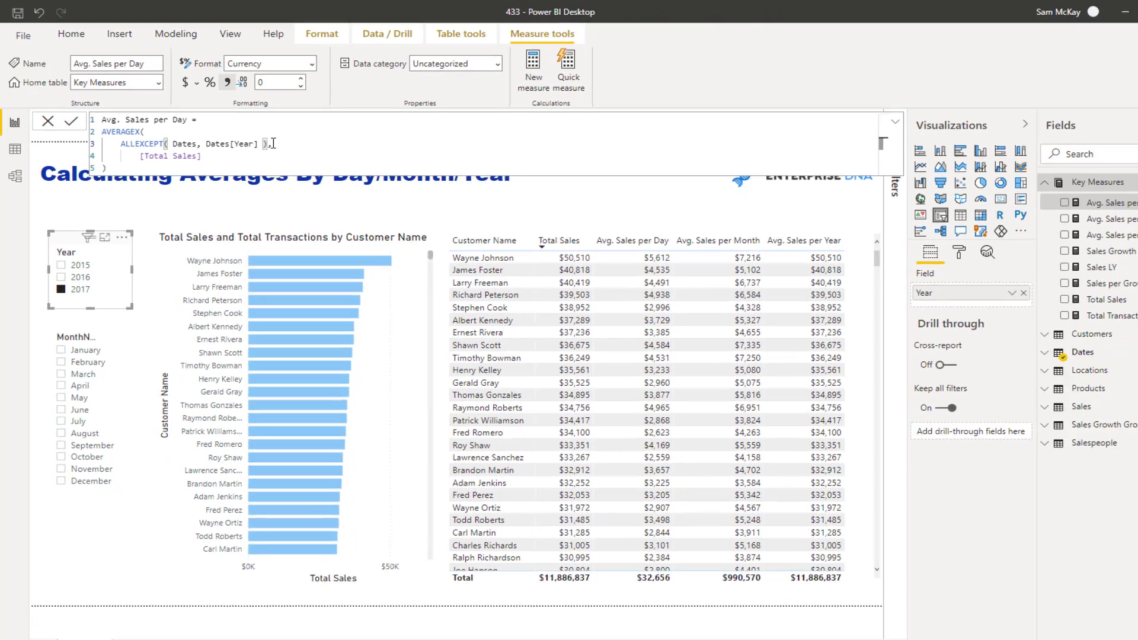
key(Return)
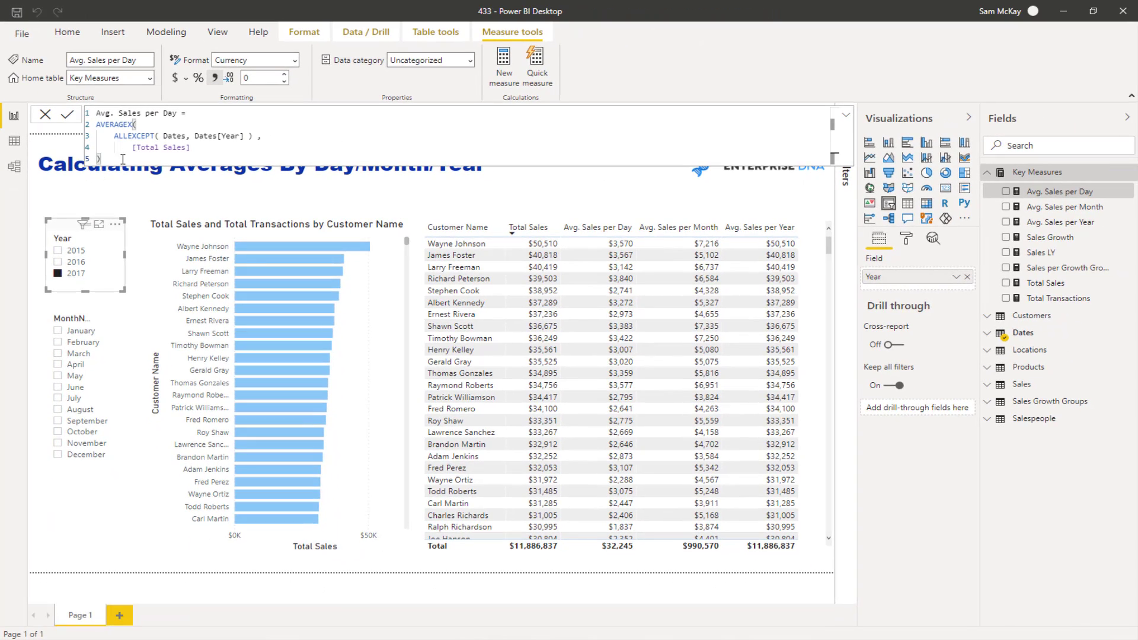
Rewrite the Avg. Sales per Day measure as DIVIDE( [Total Sales], COUNTROWS( Dates ) ).
drag(123, 159, 93, 124)
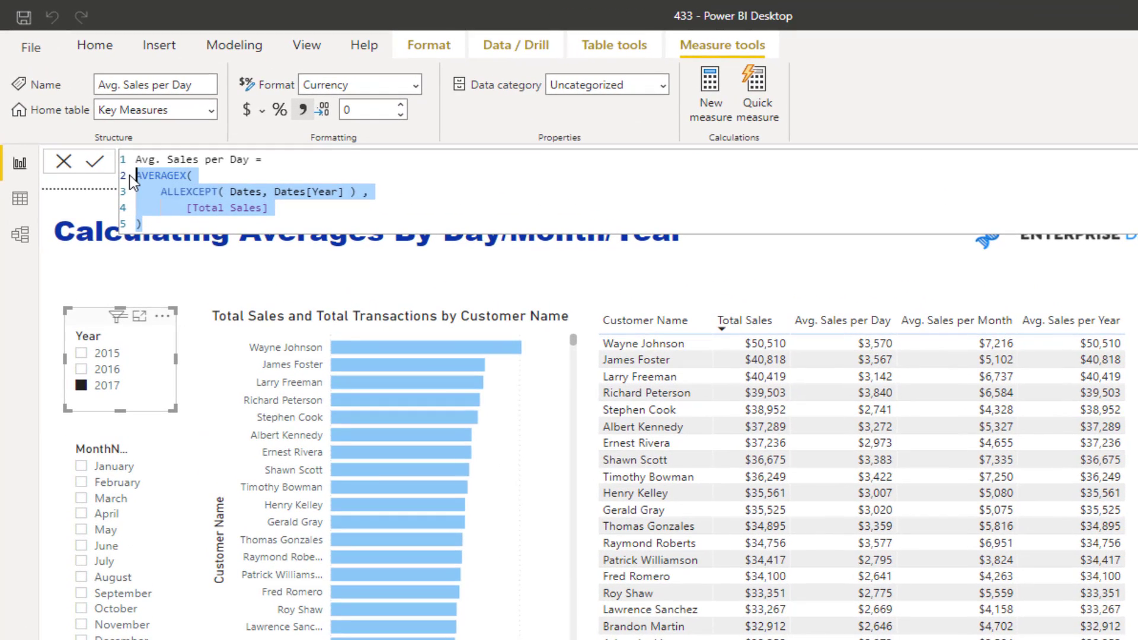
drag(130, 175, 130, 176)
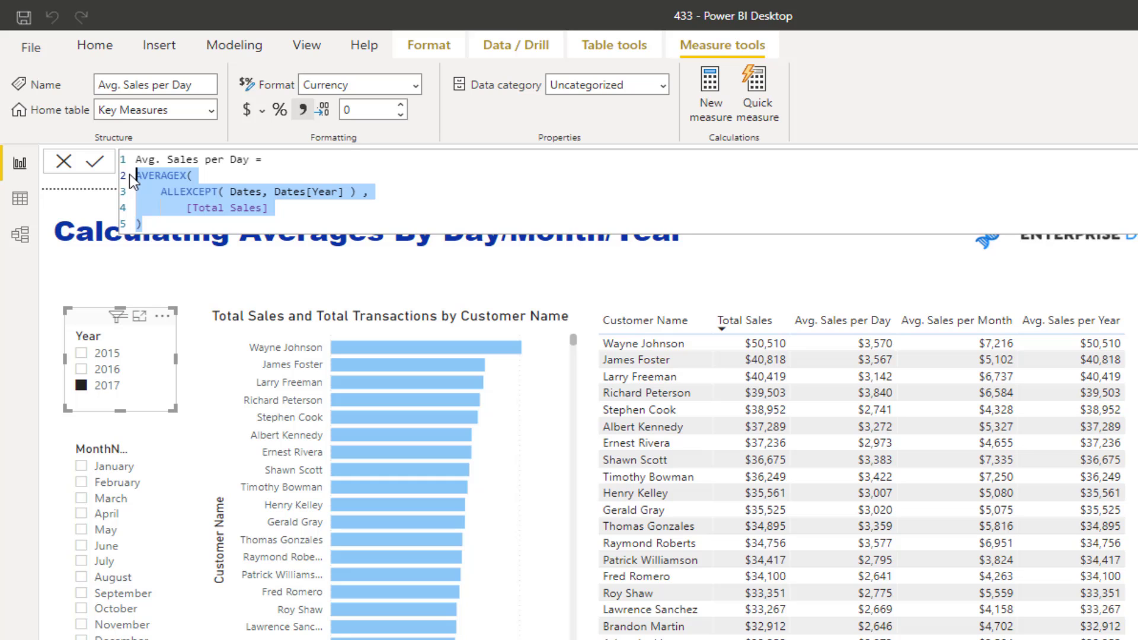
text(DIVIDE( )
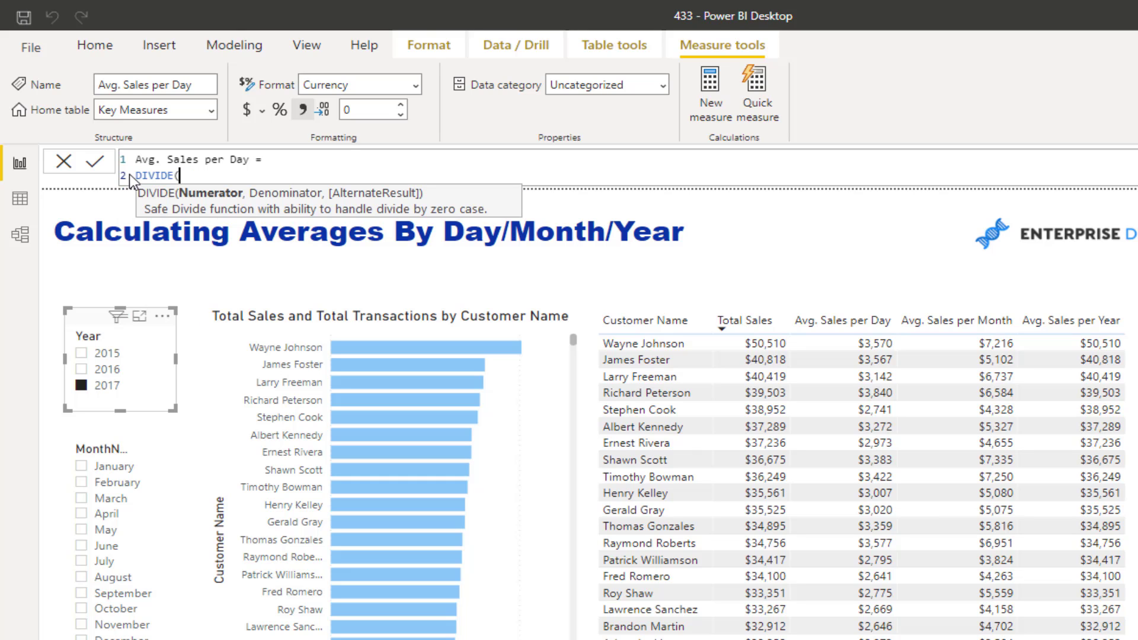
text(Tot)
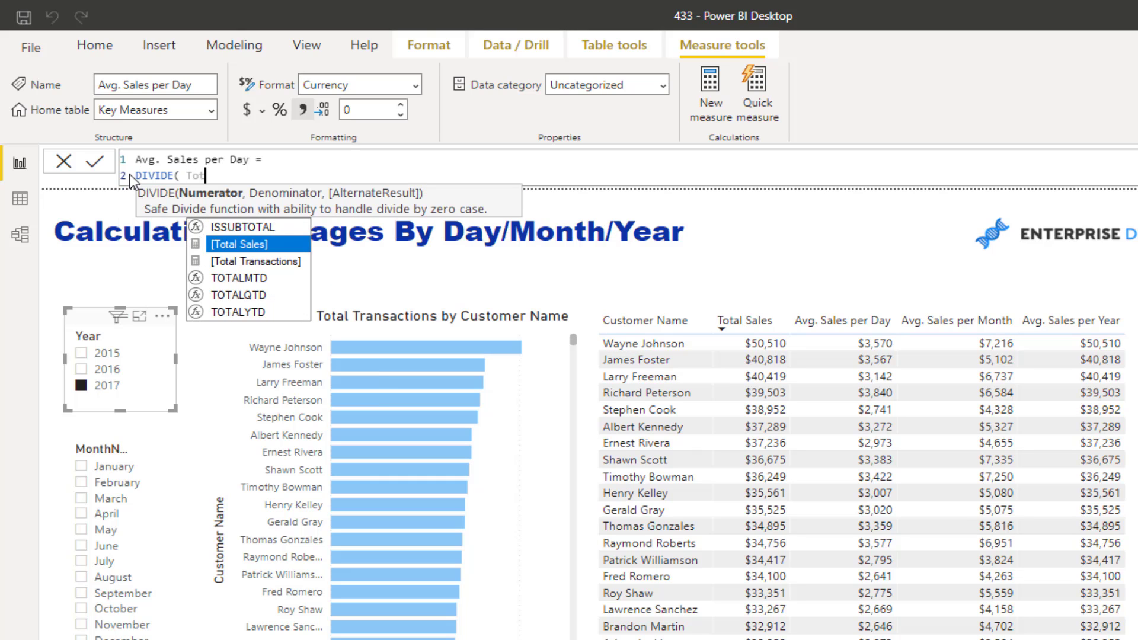
key(Tab)
text(, )
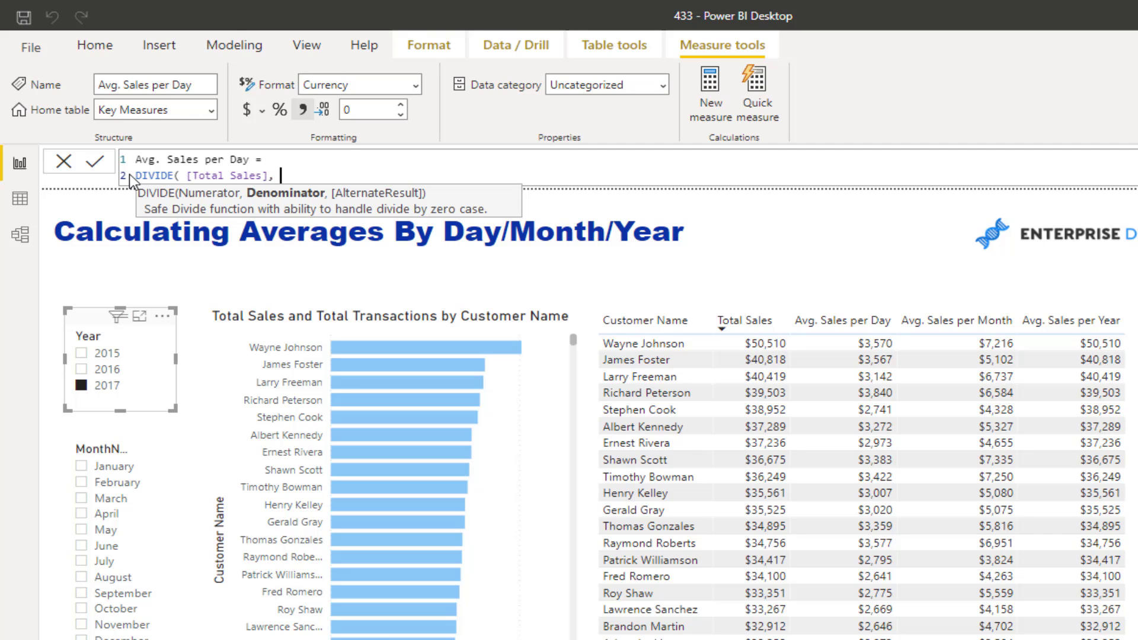
text(COUNTROWS()
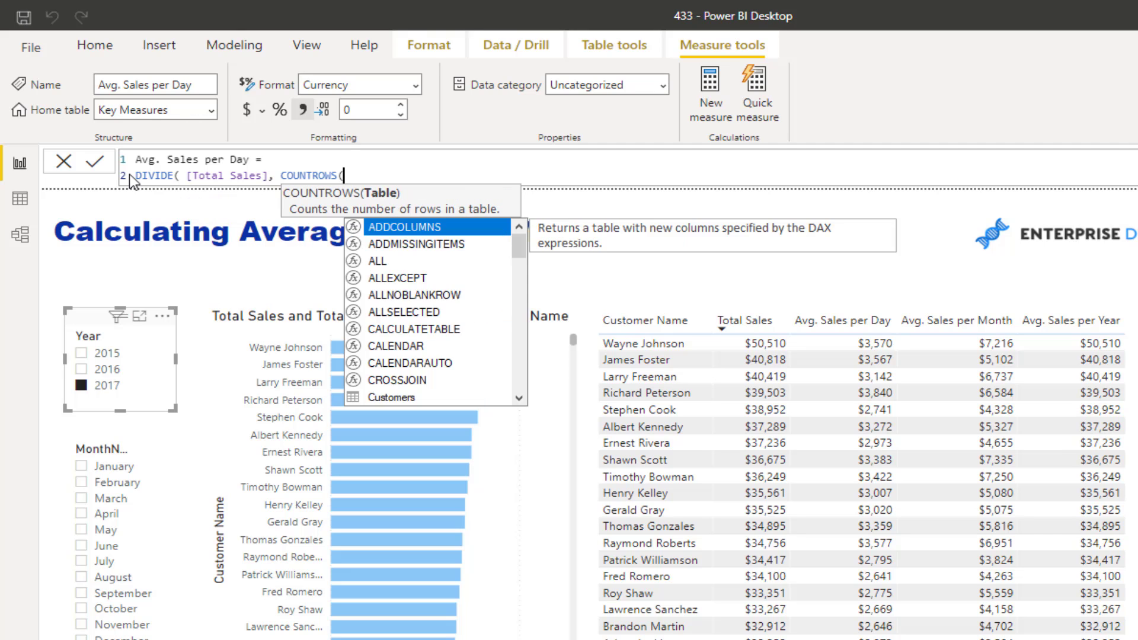
text( Dates ) ))
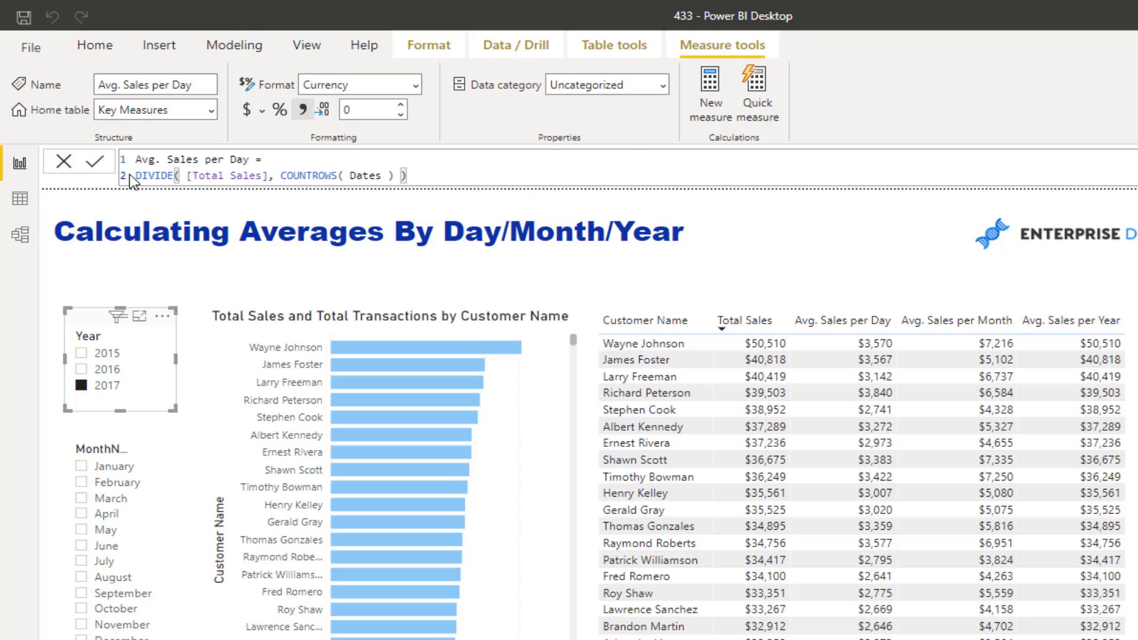
key(Return)
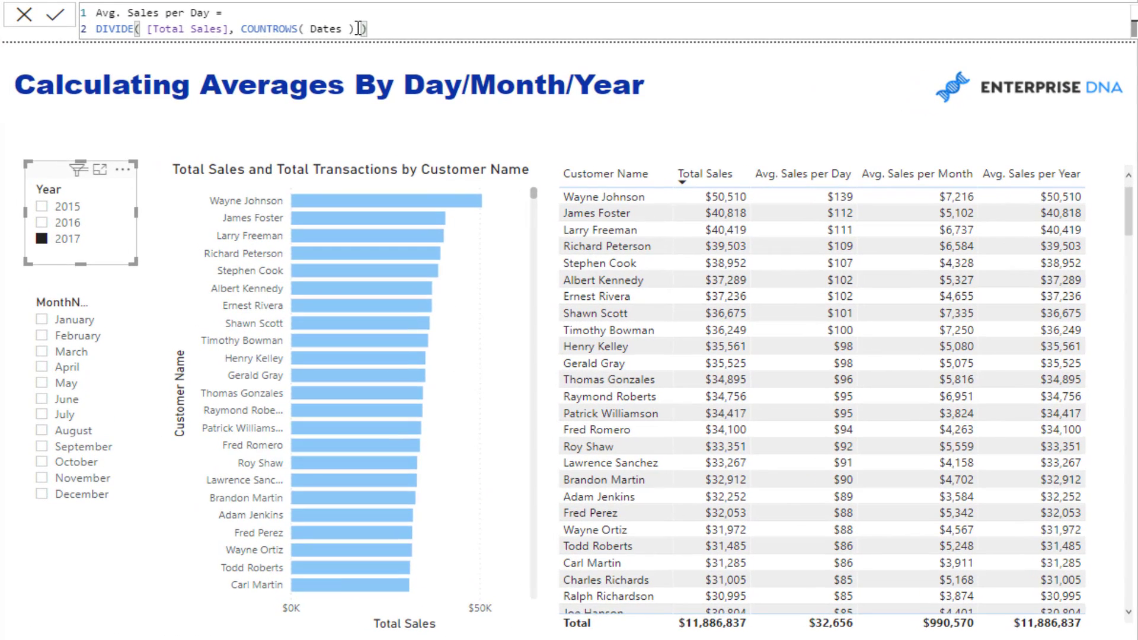
Review the COUNTROWS( Dates ) denominator in the Avg. Sales per Day formula.
drag(281, 122, 215, 122)
drag(261, 27, 245, 27)
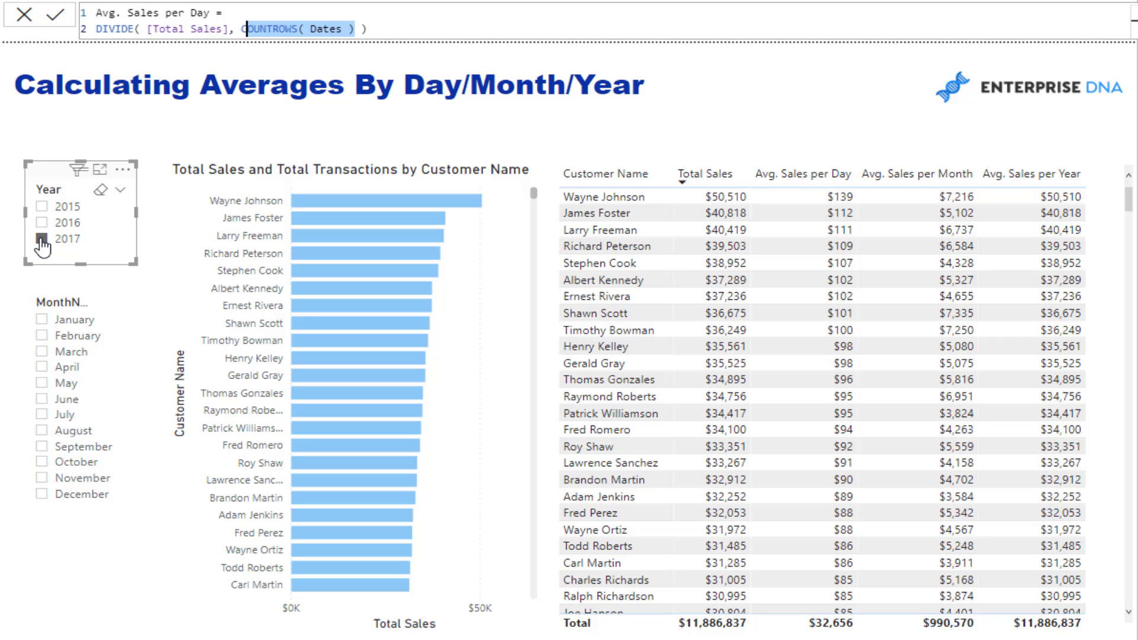
click(307, 30)
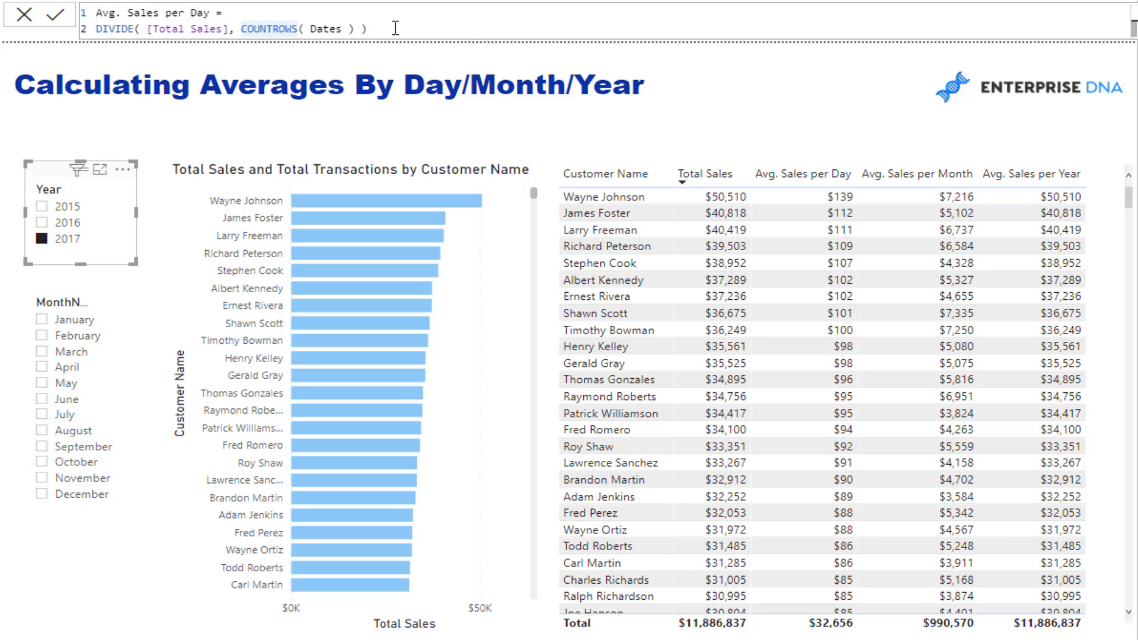
Rewrite the Avg. Sales per Day measure as AVERAGEX( VALUES( Dates[Date] ), [Total Sales] ) and apply the change.
drag(396, 28, 90, 37)
text(AVERAGEX()
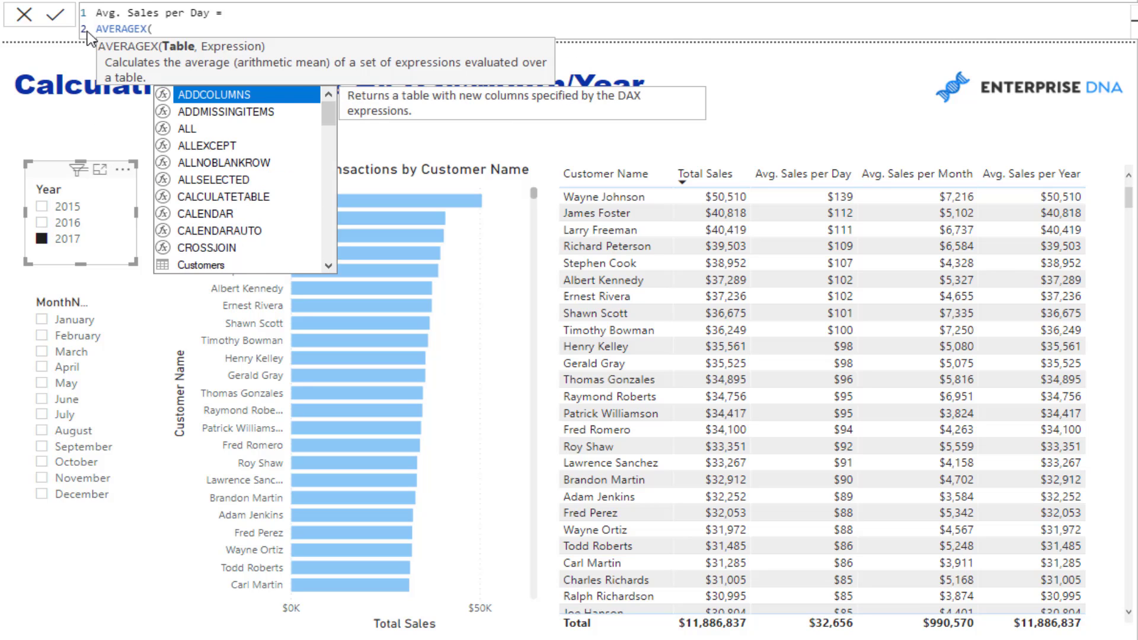
key(shift+Return)
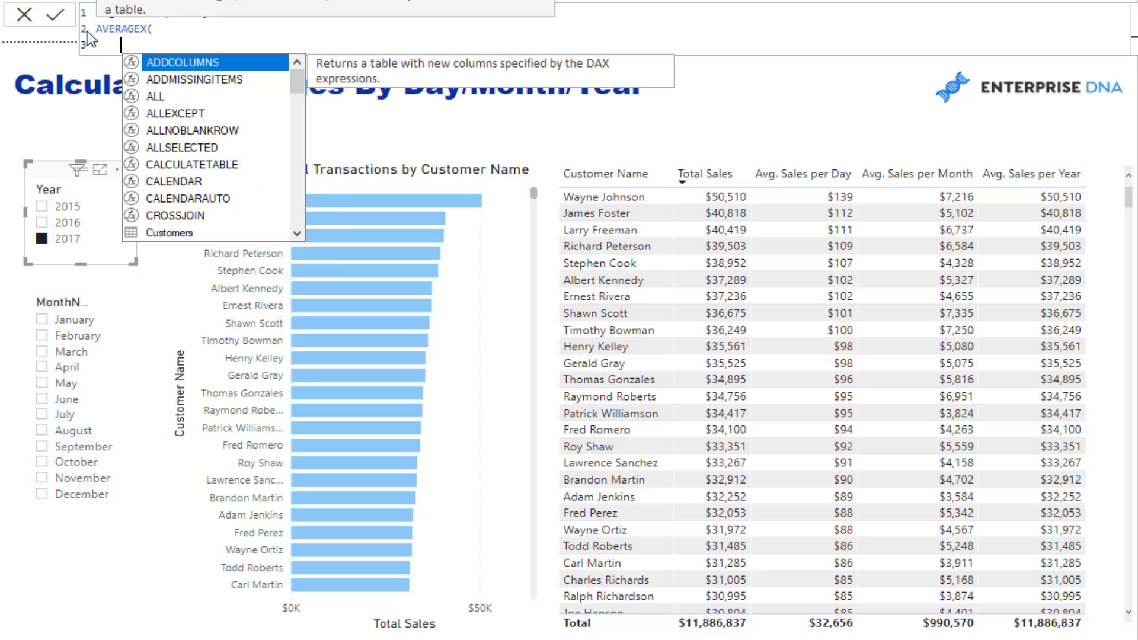
text(VALUES()
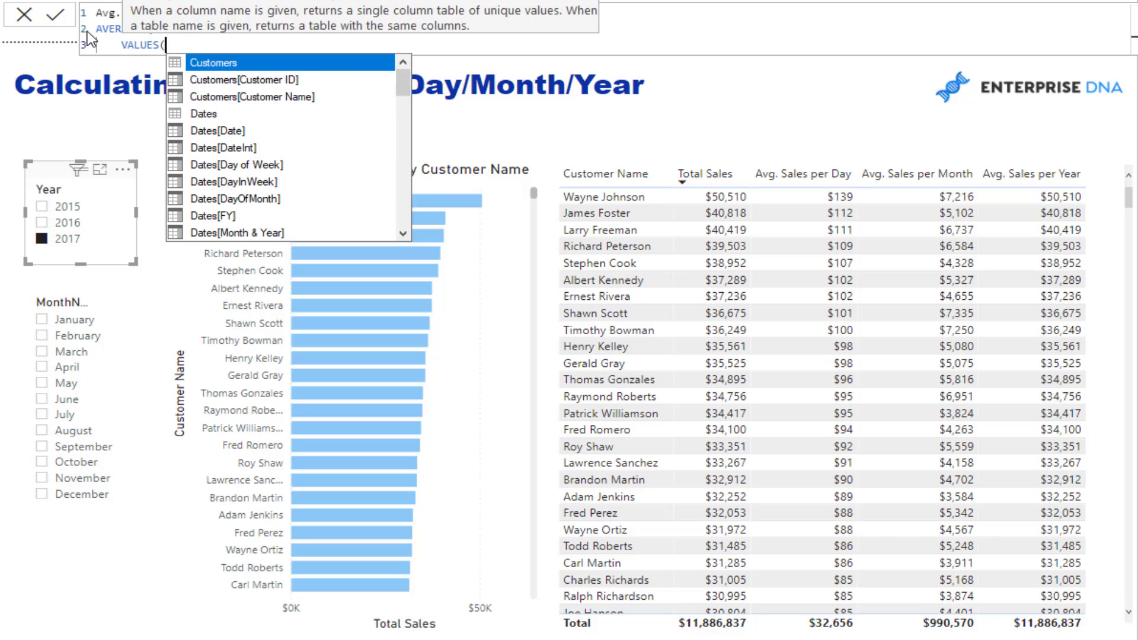
text( Dates[Date])
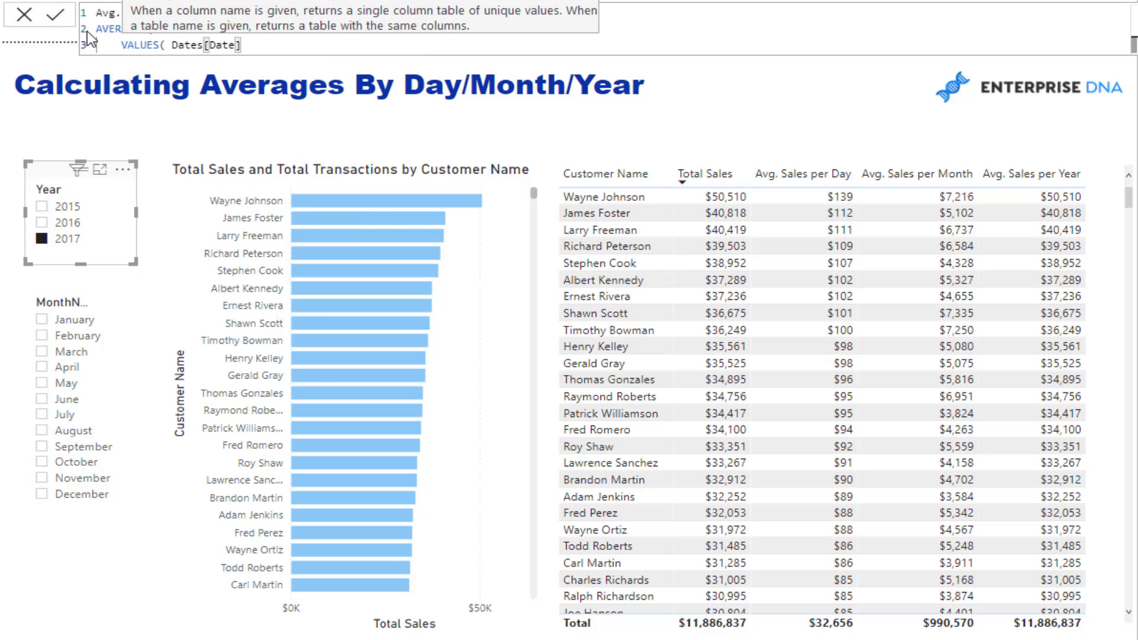
text( ),)
key(shift+Return)
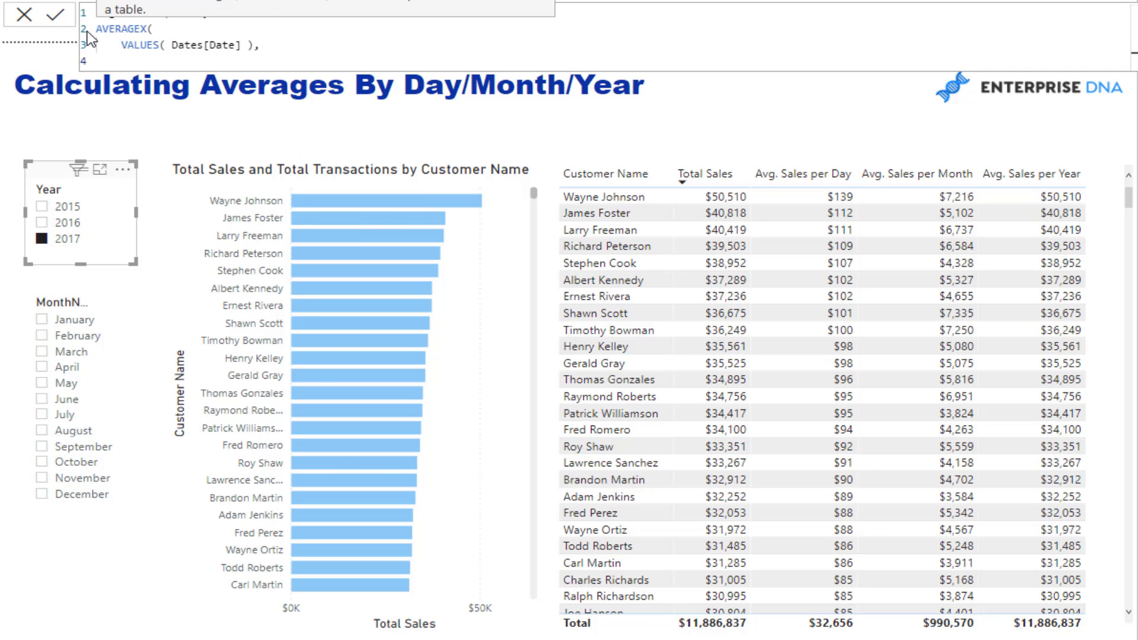
key(Tab)
text(Sal)
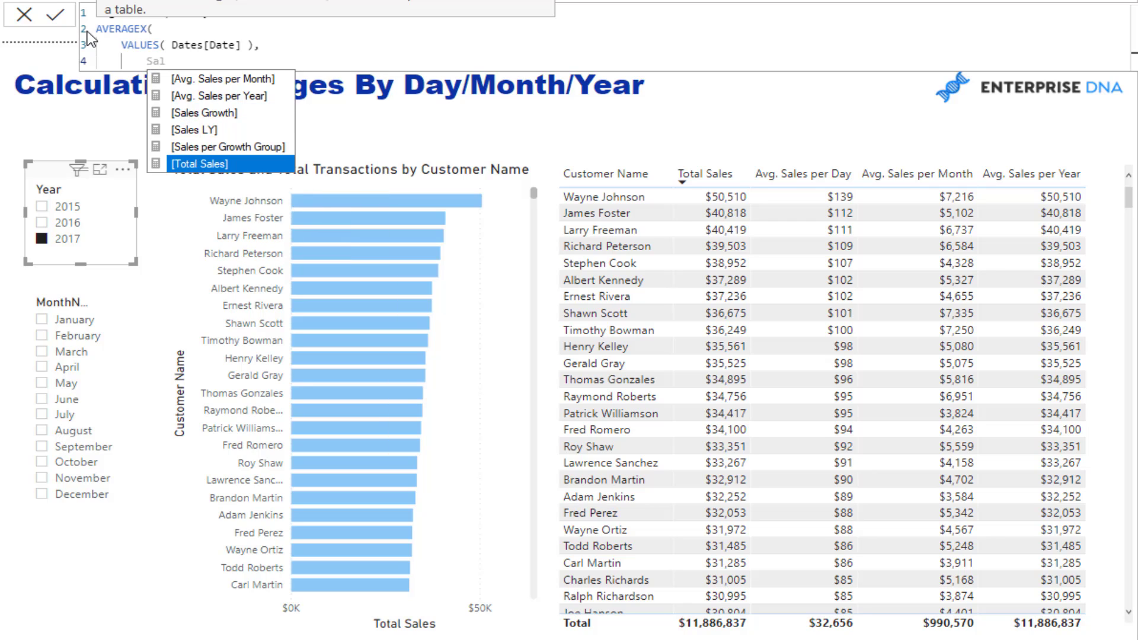
key(Tab)
text())
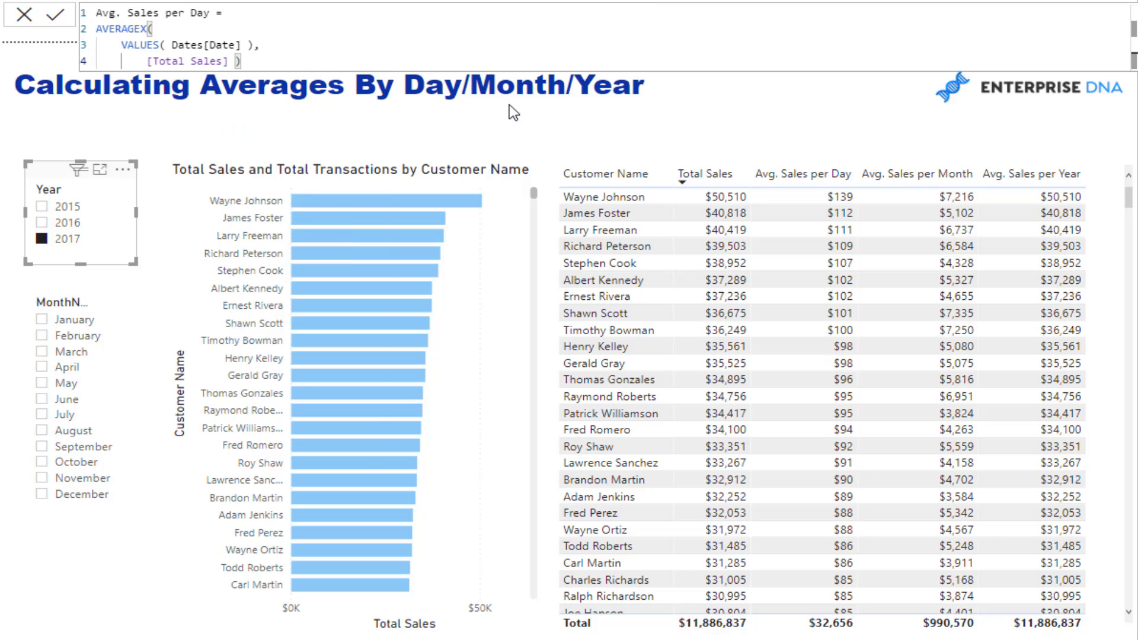
key(Return)
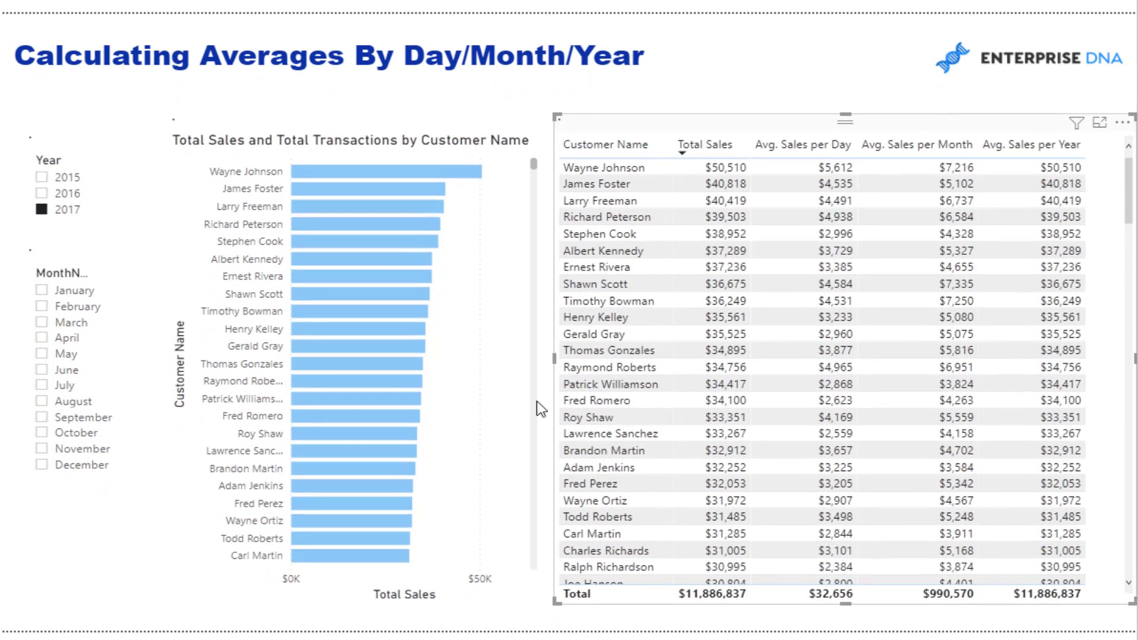
Shorten the customer averages table and place a taller duplicate of it underneath.
drag(564, 627, 557, 294)
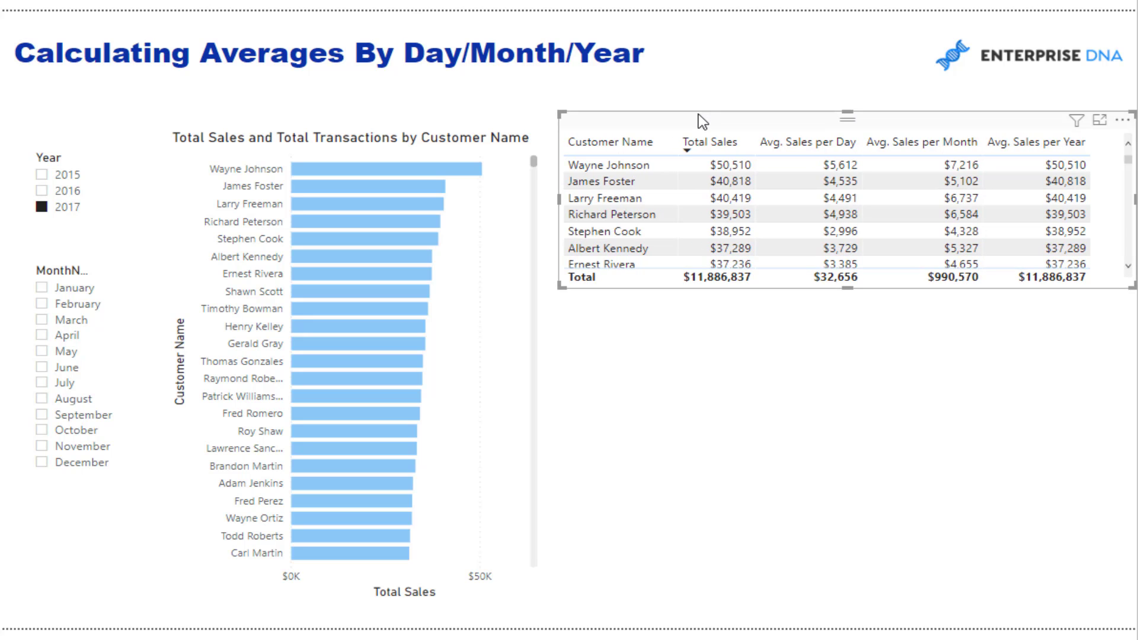
key(ctrl+v)
drag(706, 127, 716, 310)
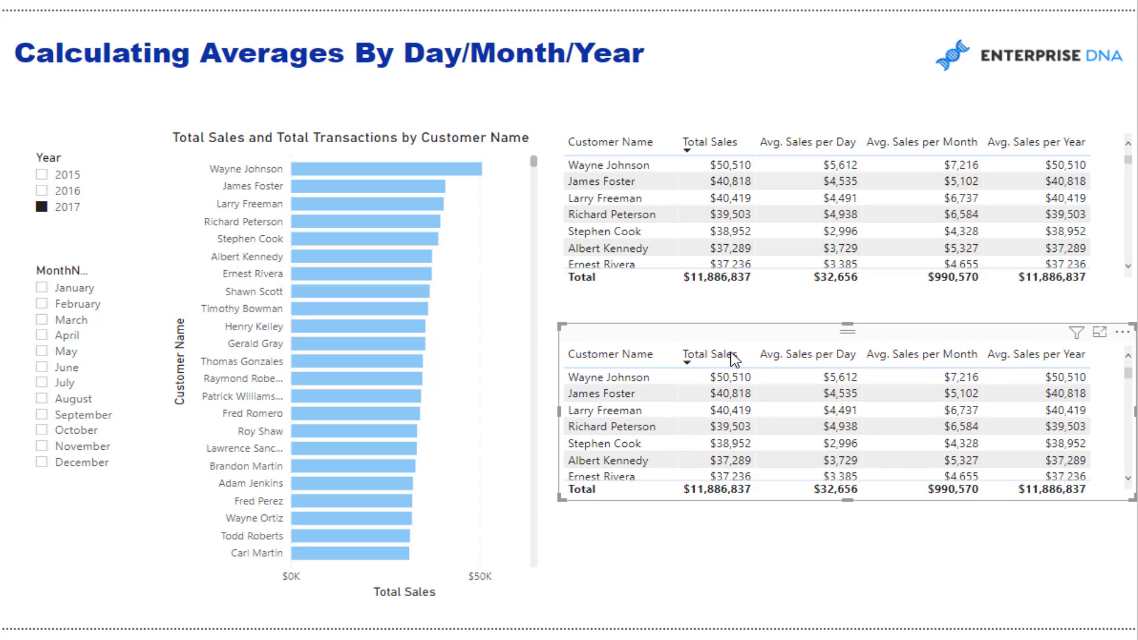
drag(852, 452, 858, 598)
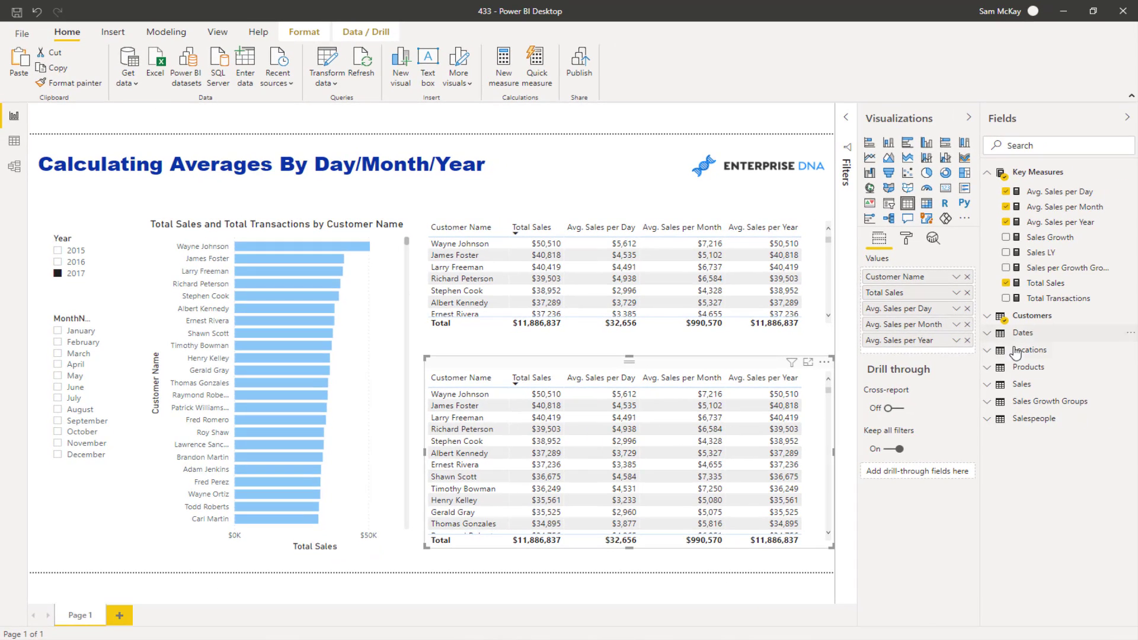
Replace Customer Name with Product Name from the Products table in the duplicate and adjust its size beneath the customer table.
click(1002, 368)
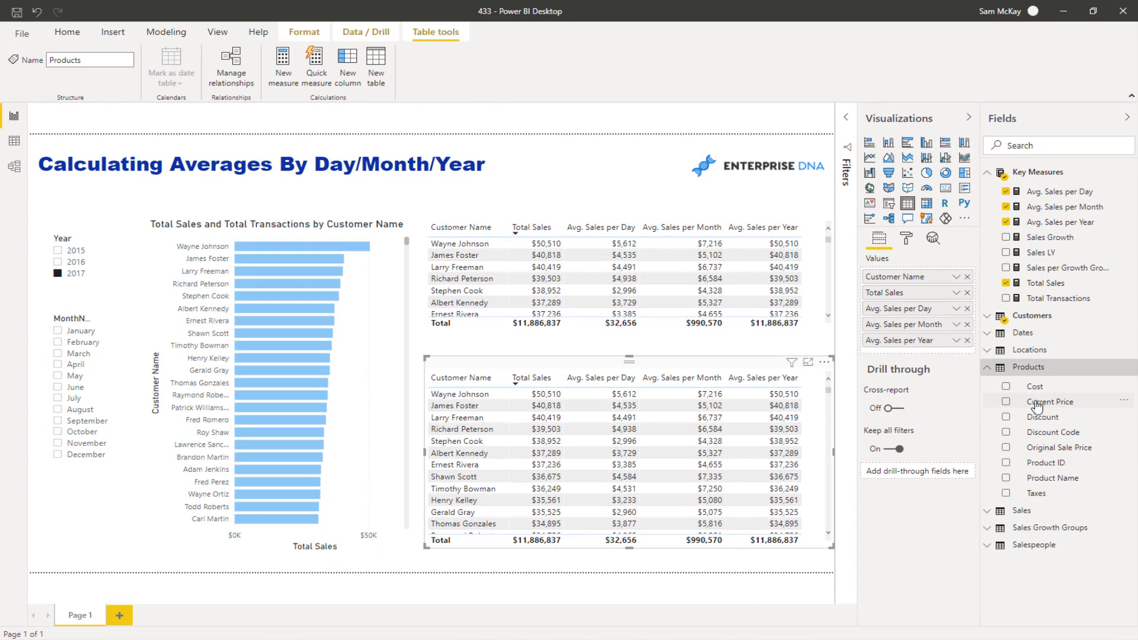
drag(1054, 479, 933, 292)
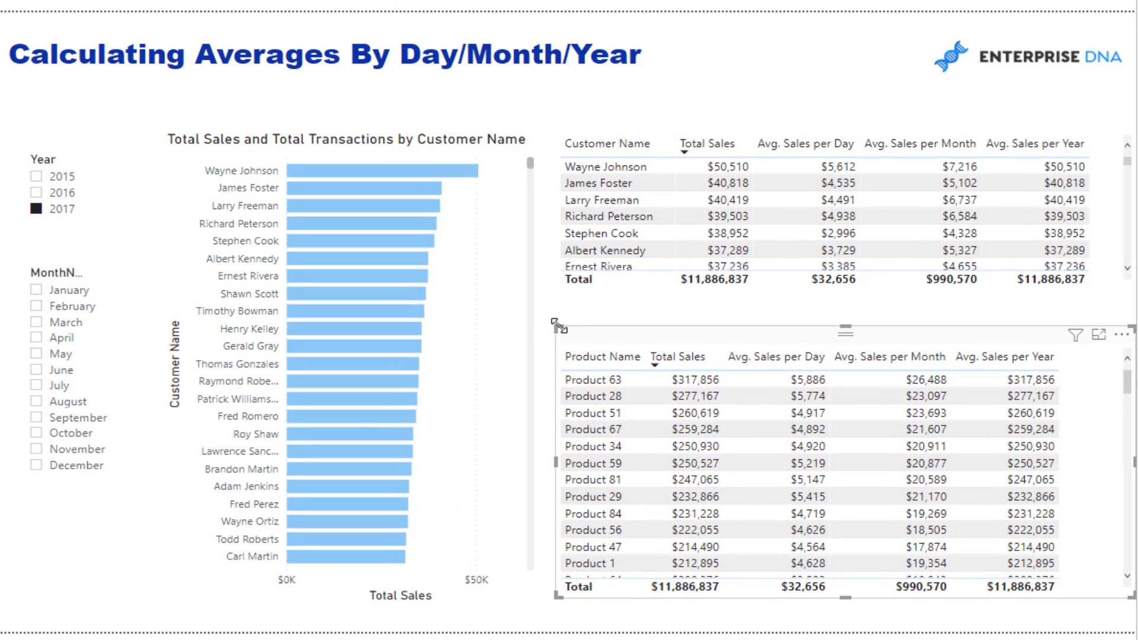
drag(433, 345, 441, 352)
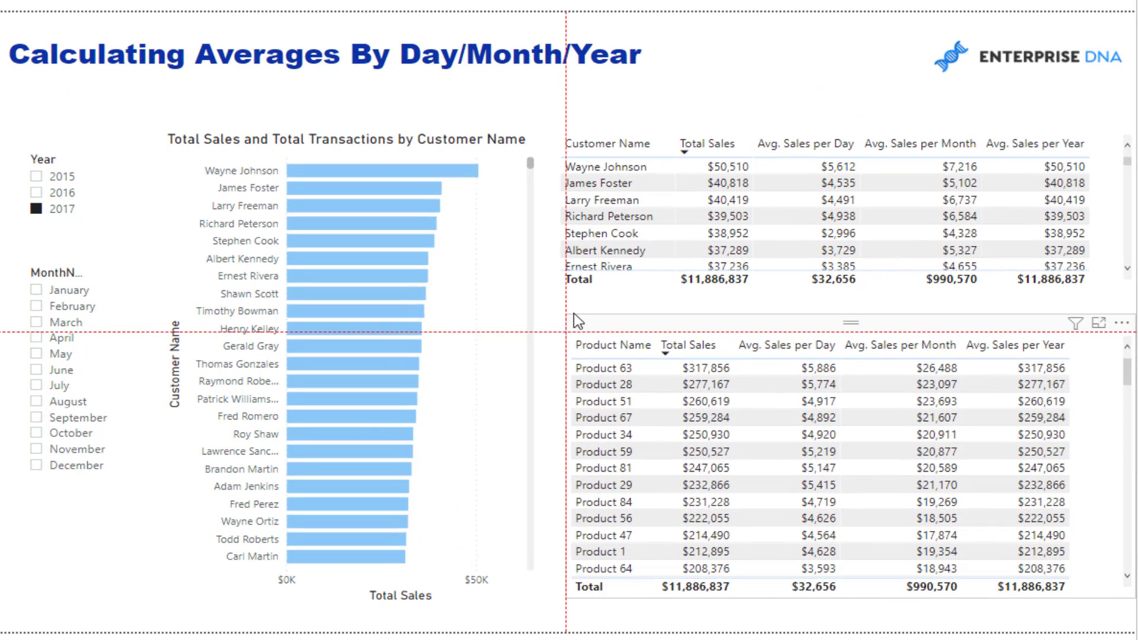
mouse_move(574, 315)
mouse_down()
mouse_move(585, 316)
mouse_move(566, 313)
mouse_up()
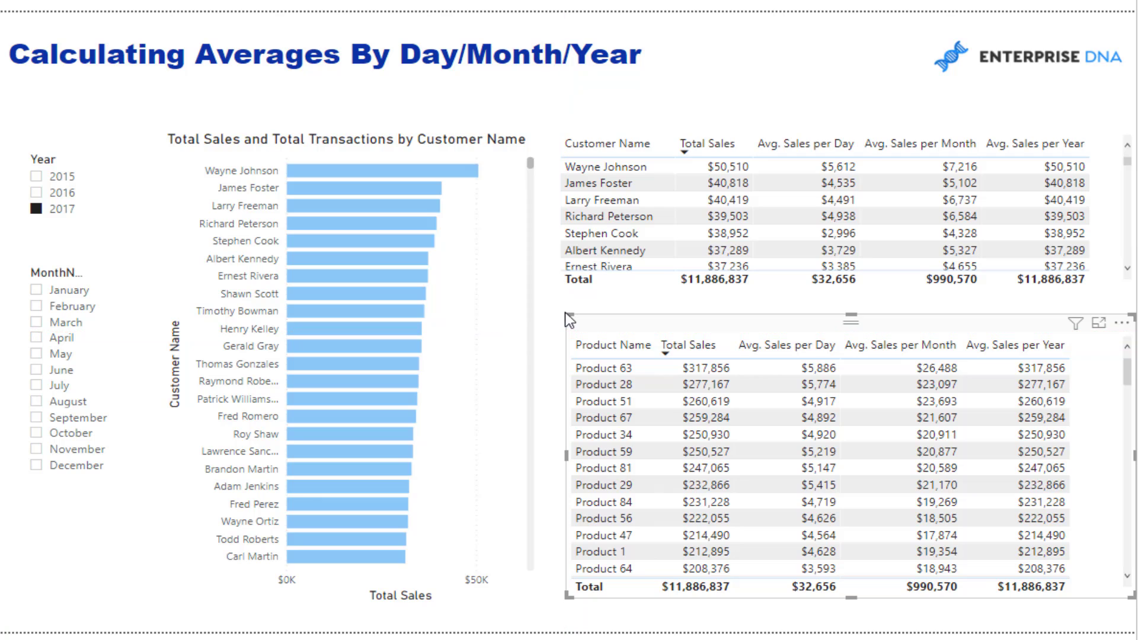